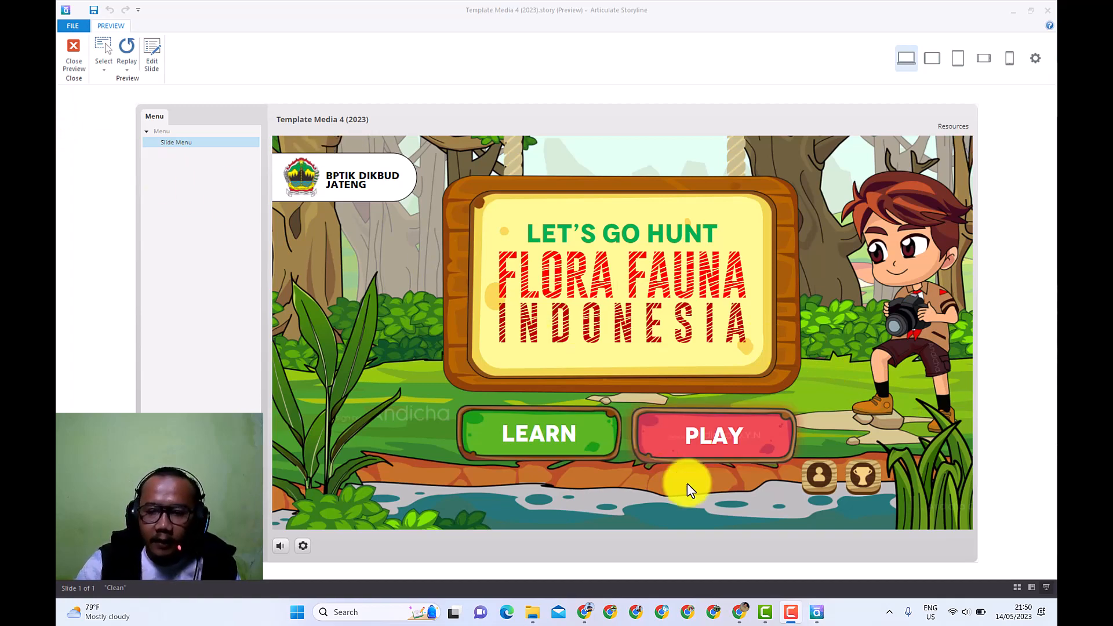
# Close the preview of Template Media 4 (2023) and switch to the bahan Tutor Media 4 (2023) project
pyautogui.click(72, 51)
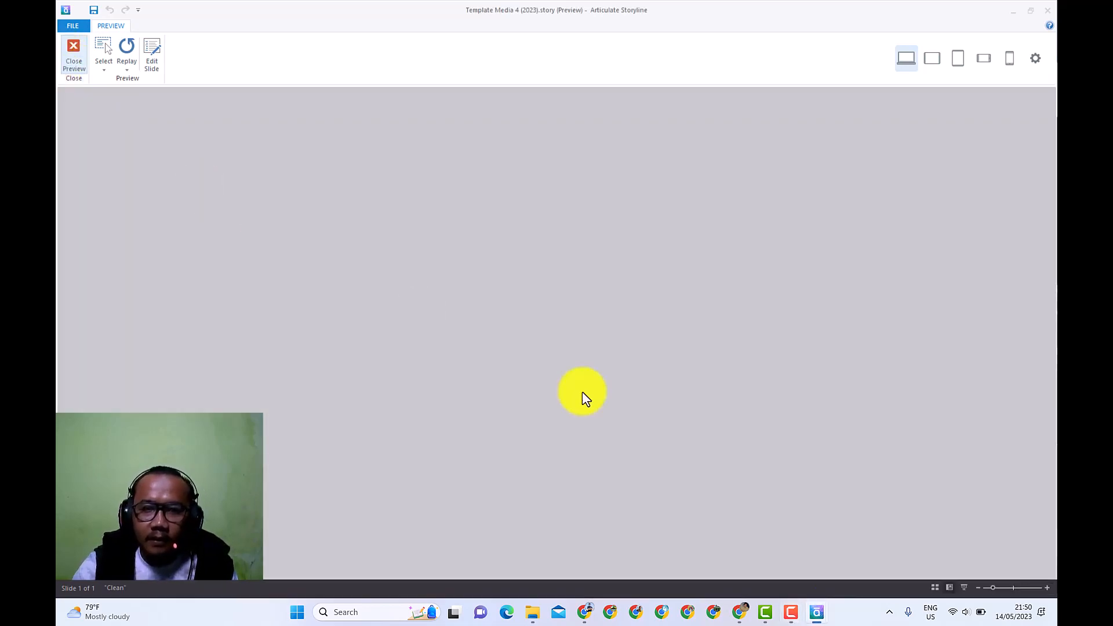
pyautogui.moveTo(818, 610)
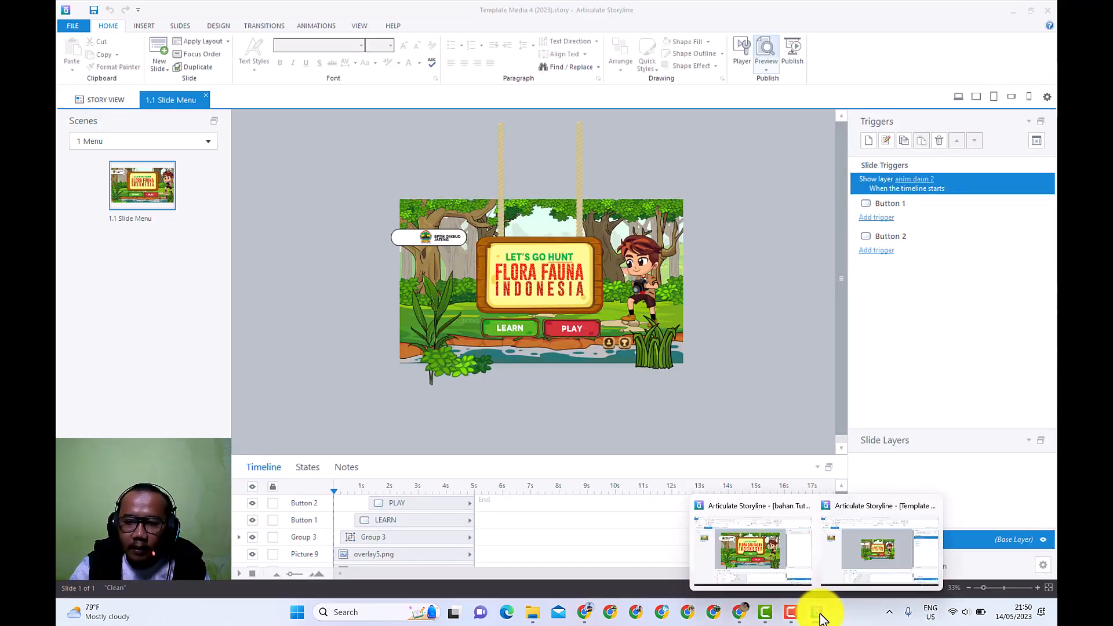
pyautogui.click(749, 556)
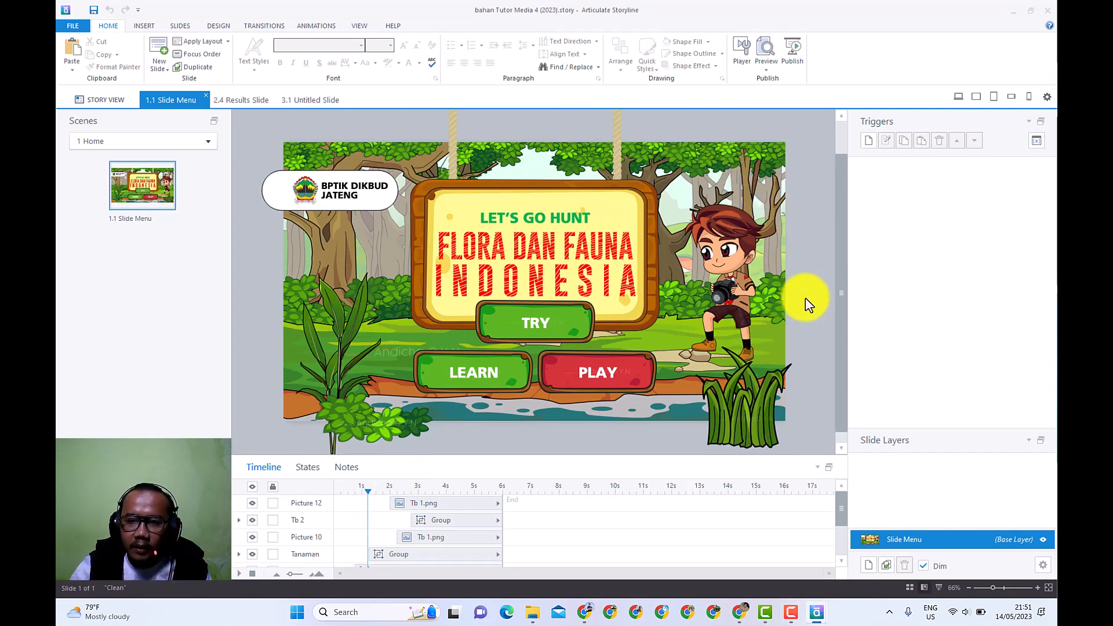
pyautogui.scroll(-1, 805, 301)
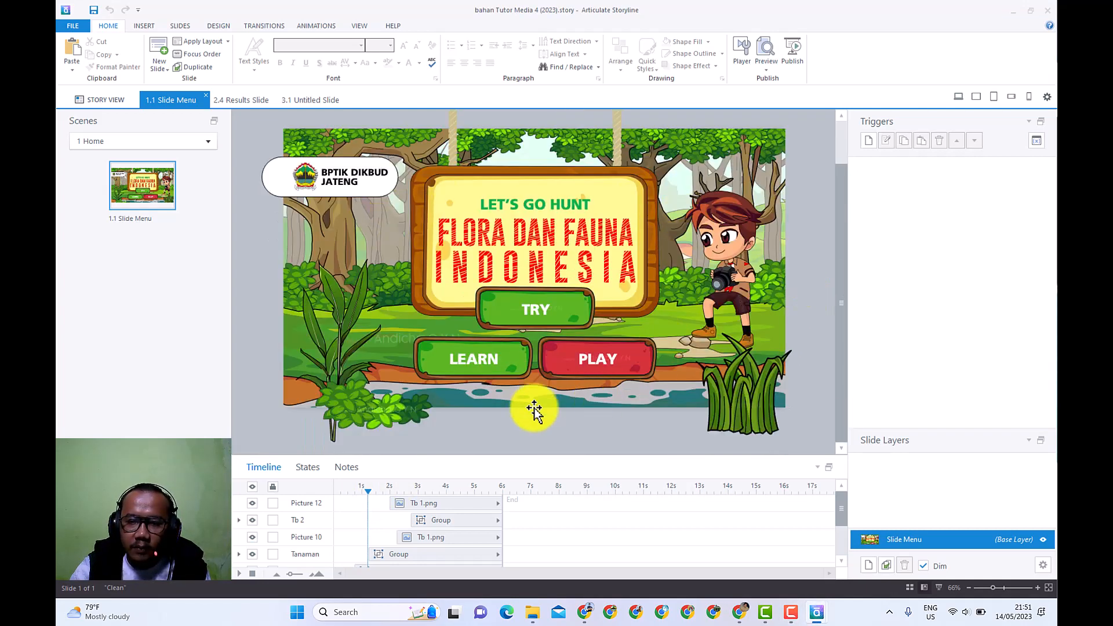
pyautogui.scroll(4, 791, 283)
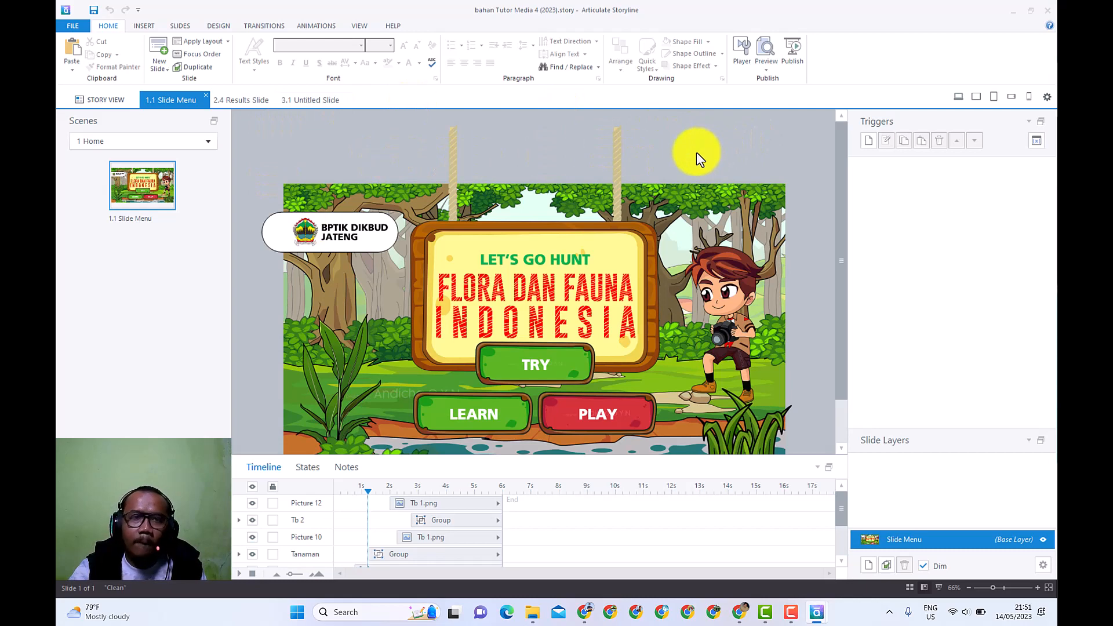
pyautogui.scroll(-4, 695, 168)
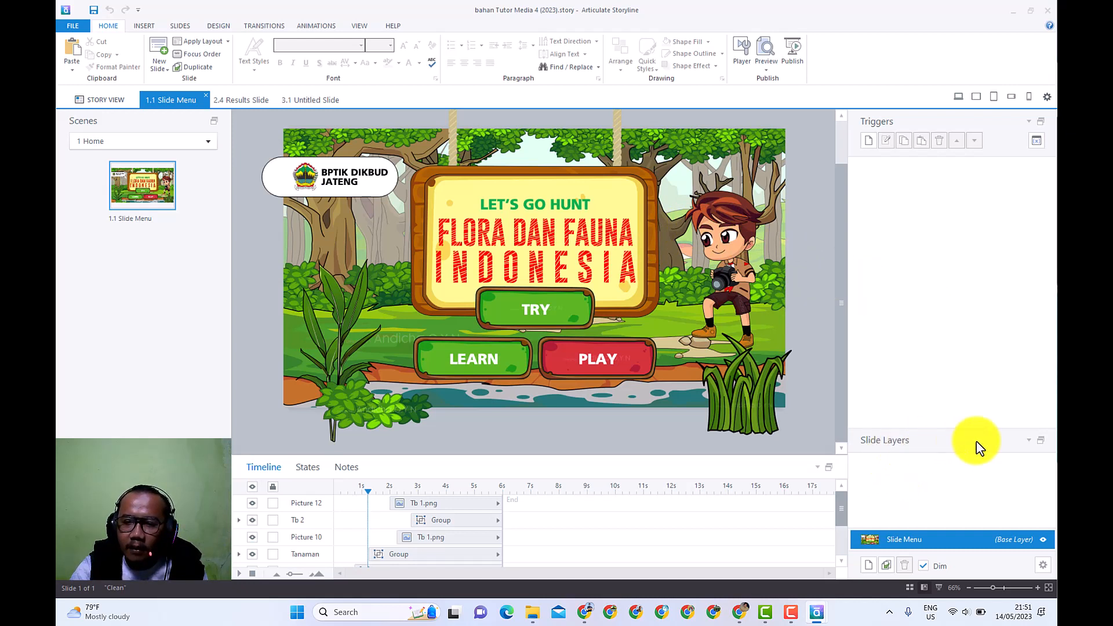
# Give the slide layers list more room and add a new layer to the Slide Menu slide
pyautogui.moveTo(963, 429); pyautogui.dragTo(961, 286)
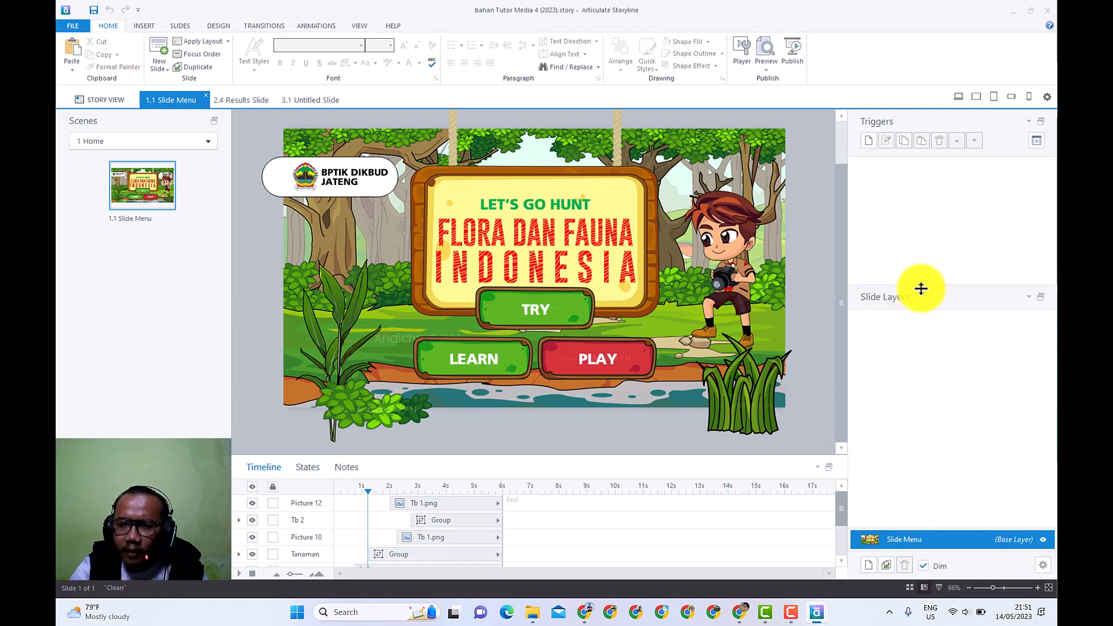
pyautogui.moveTo(921, 286); pyautogui.dragTo(912, 333)
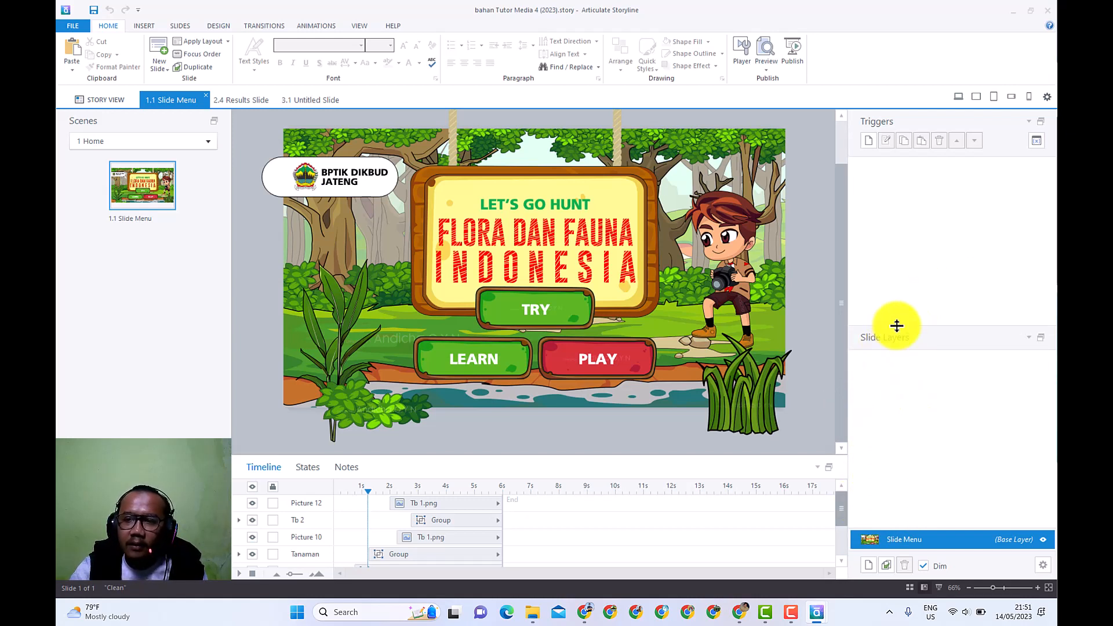
pyautogui.click(867, 565)
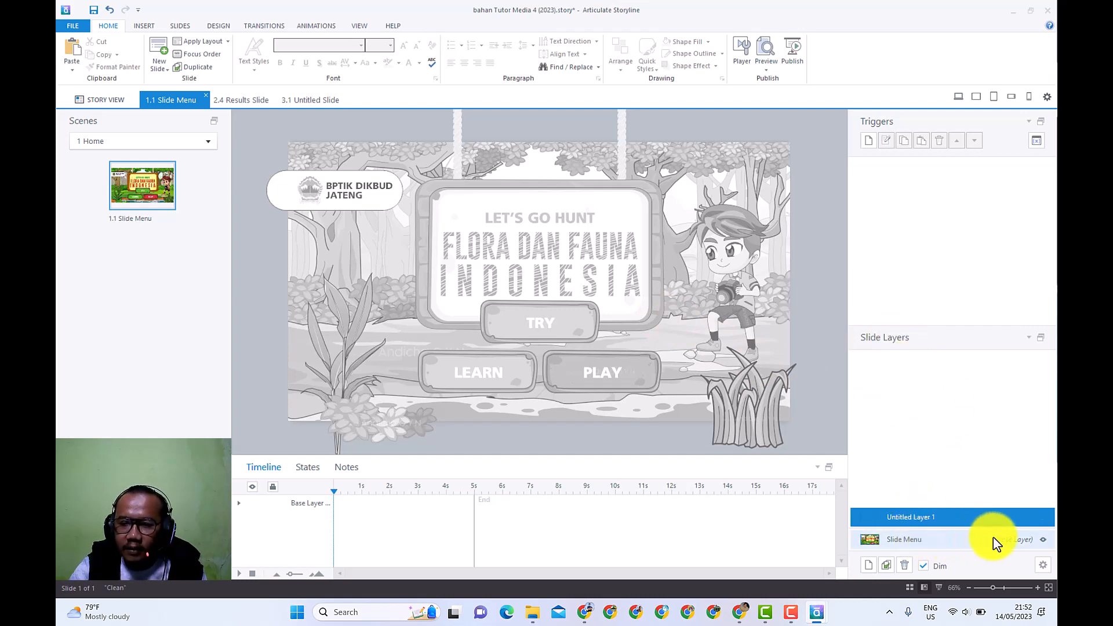
# Rename the new slide layer as "anim daun"
pyautogui.click(946, 540)
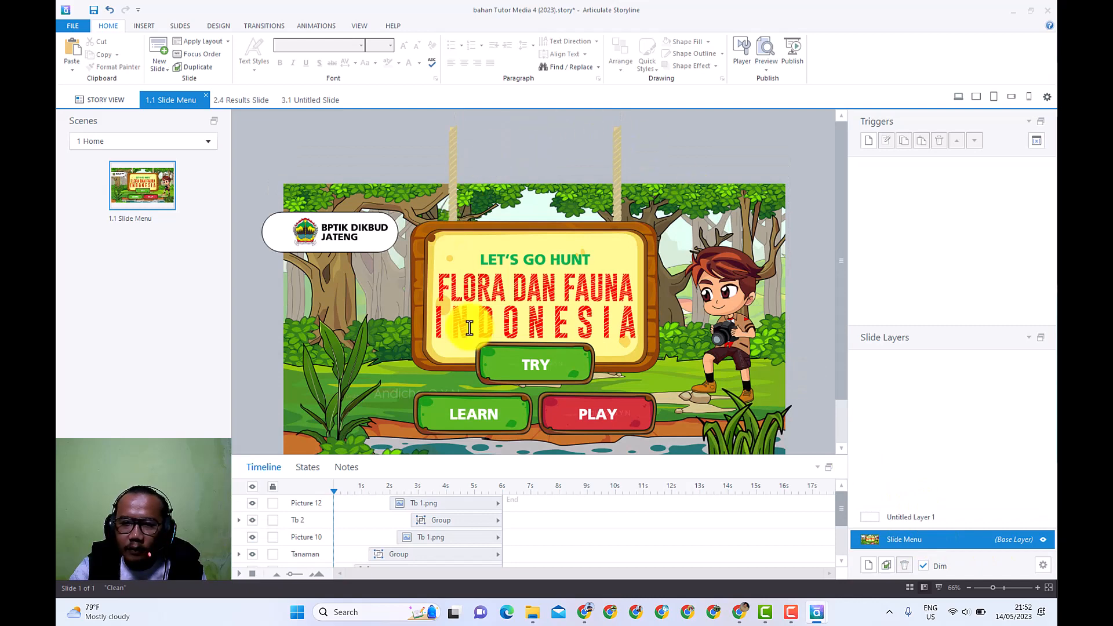
pyautogui.scroll(-2, 580, 298)
pyautogui.scroll(2, 597, 299)
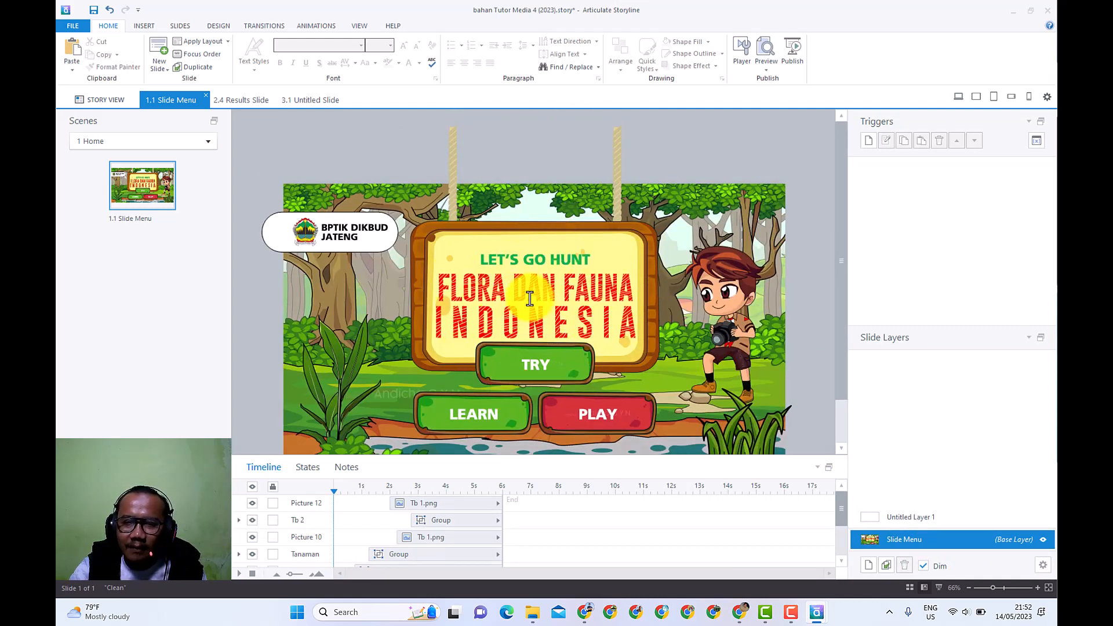
pyautogui.scroll(-2, 447, 228)
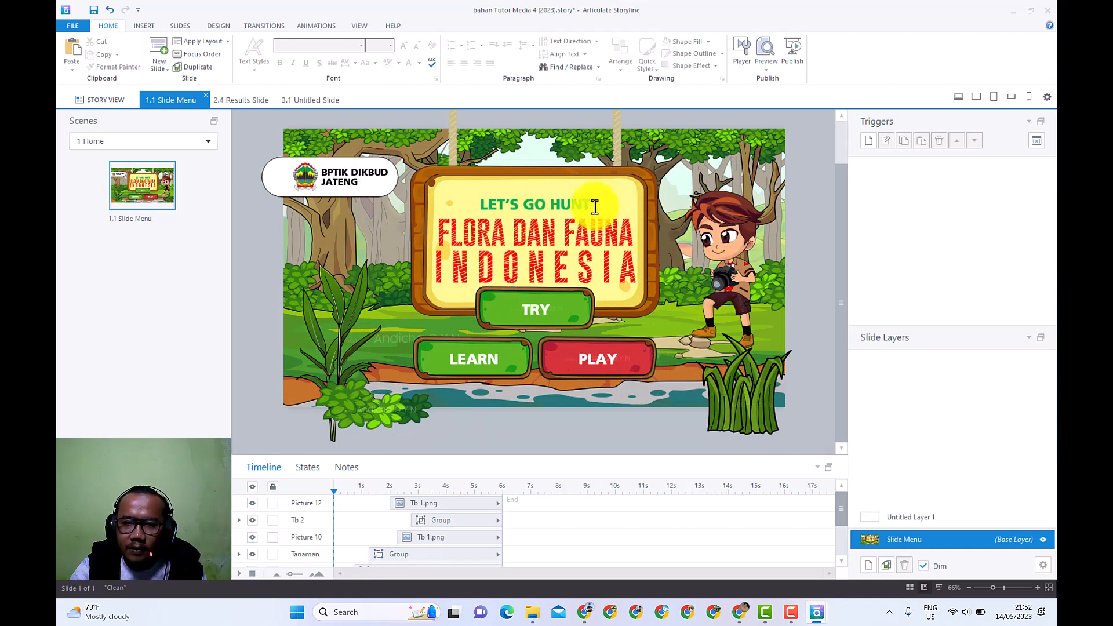
pyautogui.click(895, 520)
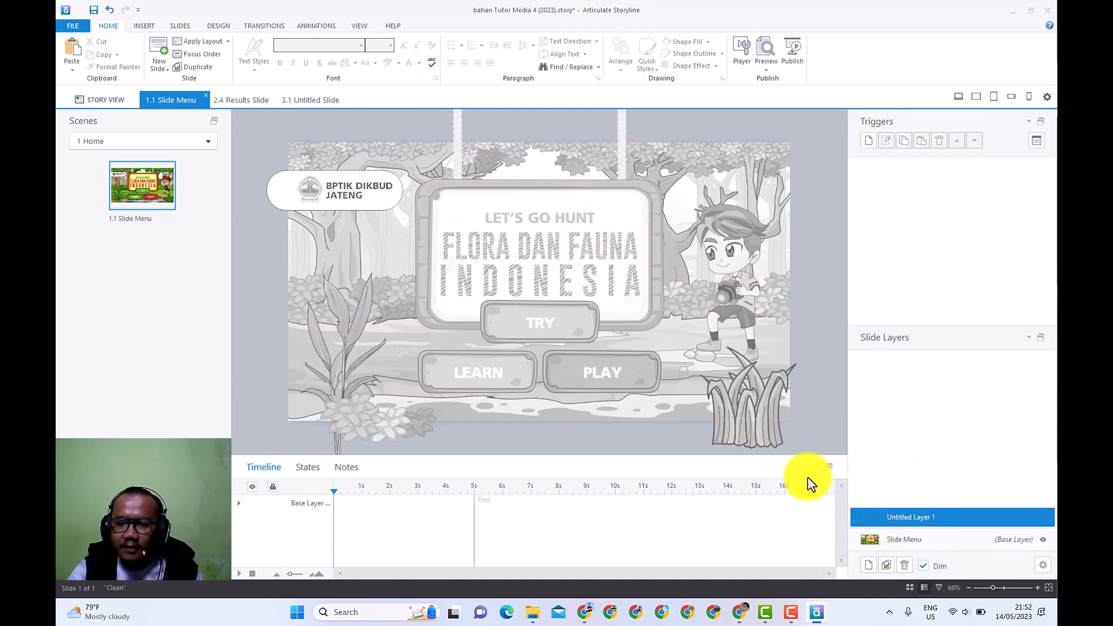
pyautogui.doubleClick(904, 517)
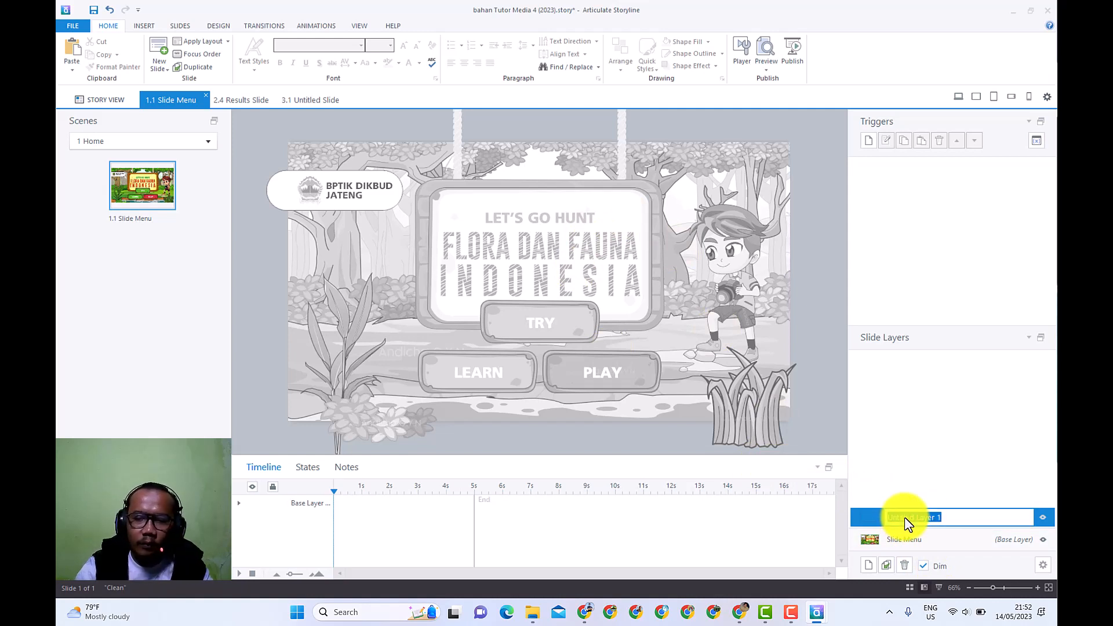
pyautogui.write('anim daun')
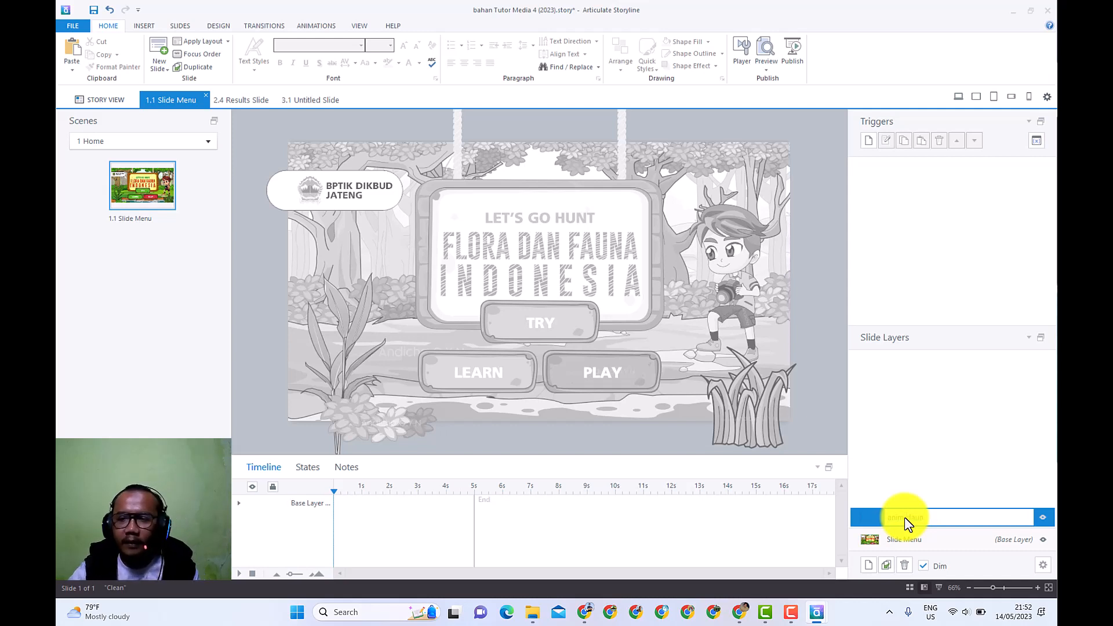
pyautogui.click(924, 452)
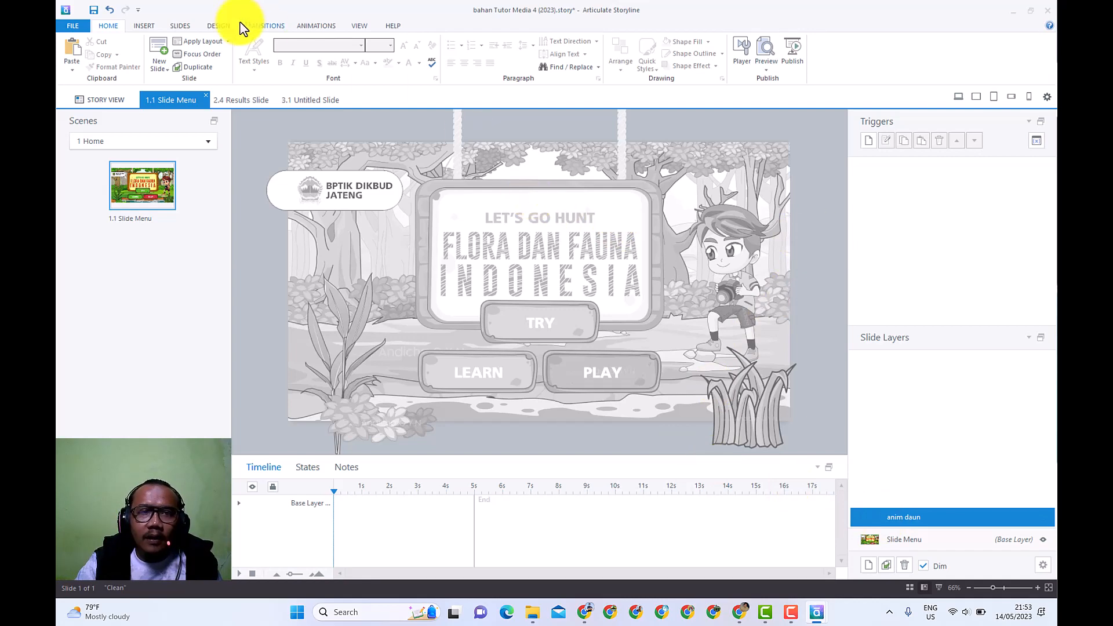
# Insert the "daun" leaf picture from the template Media 1 folder into the anim daun layer
pyautogui.click(145, 27)
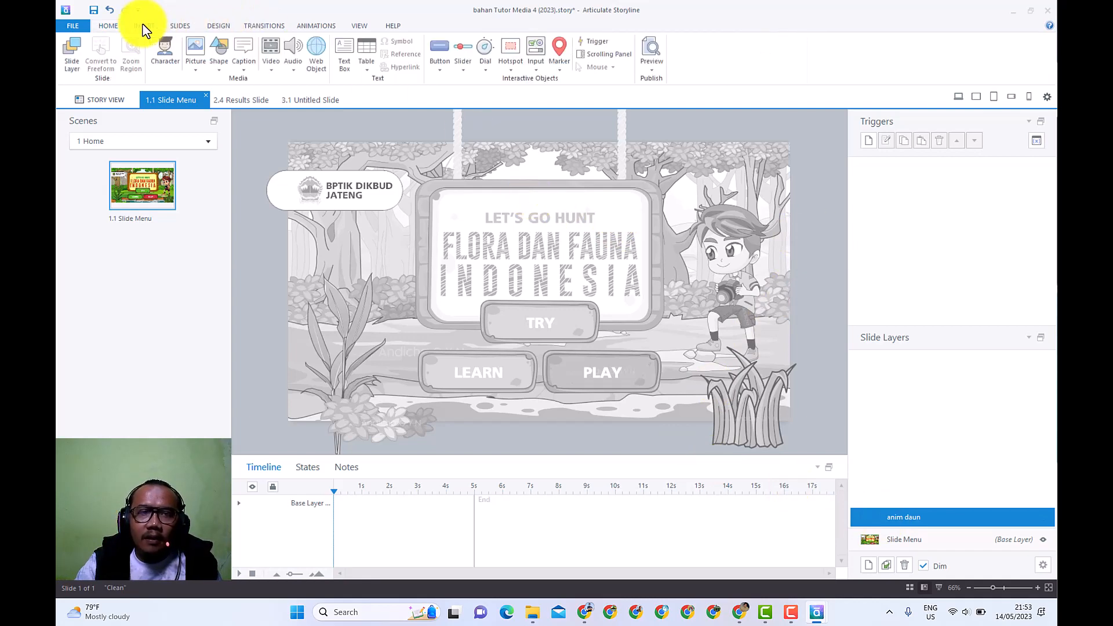
pyautogui.click(195, 51)
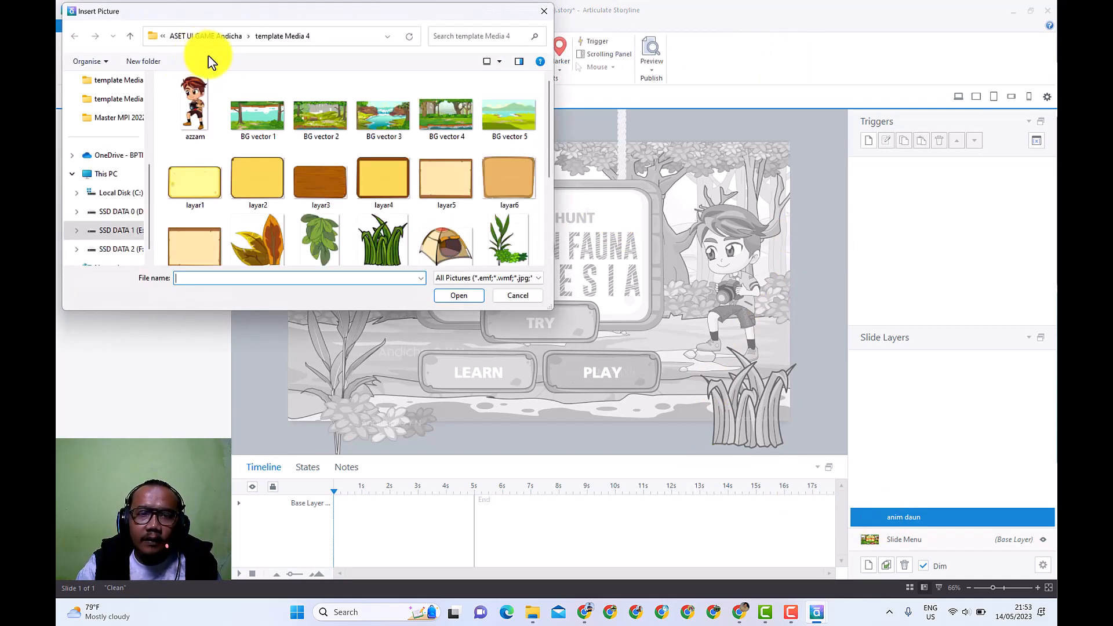
pyautogui.click(220, 36)
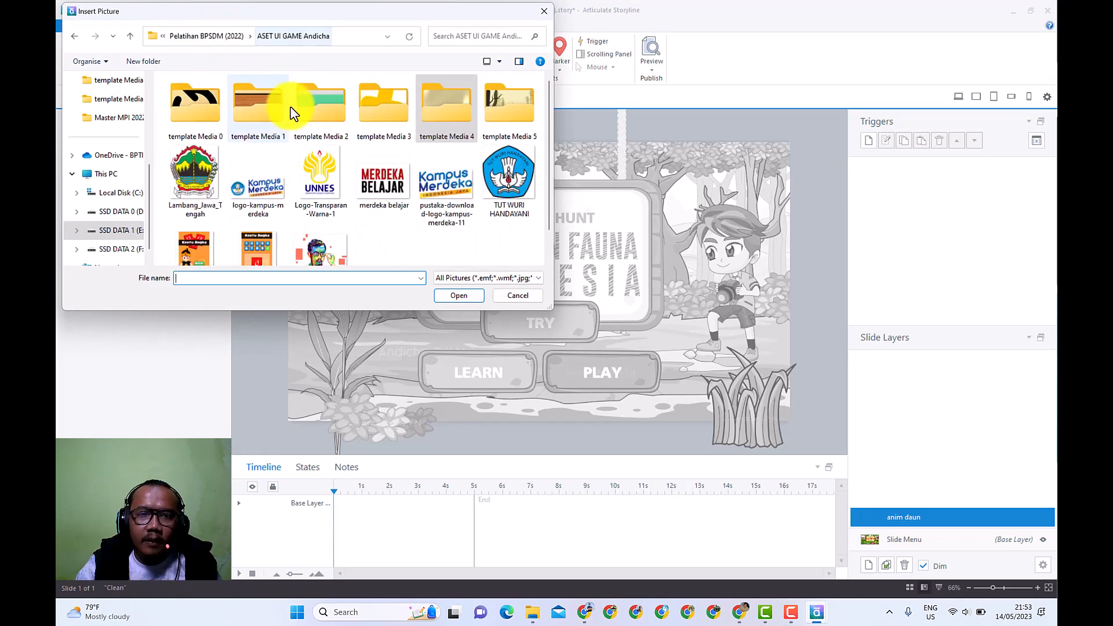
pyautogui.scroll(-5, 320, 162)
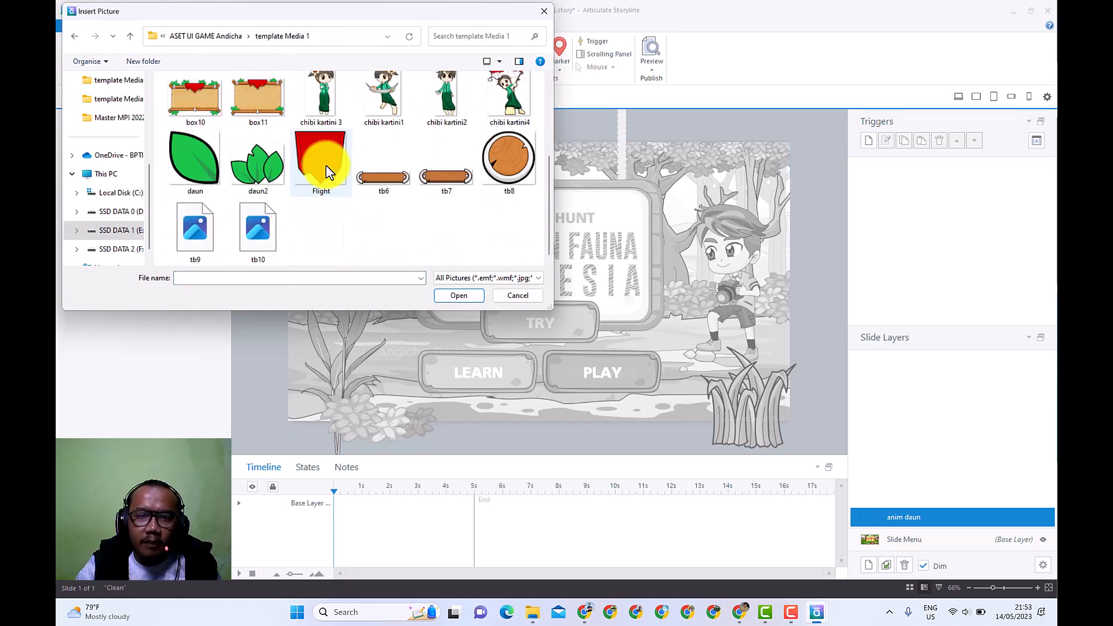
pyautogui.doubleClick(189, 156)
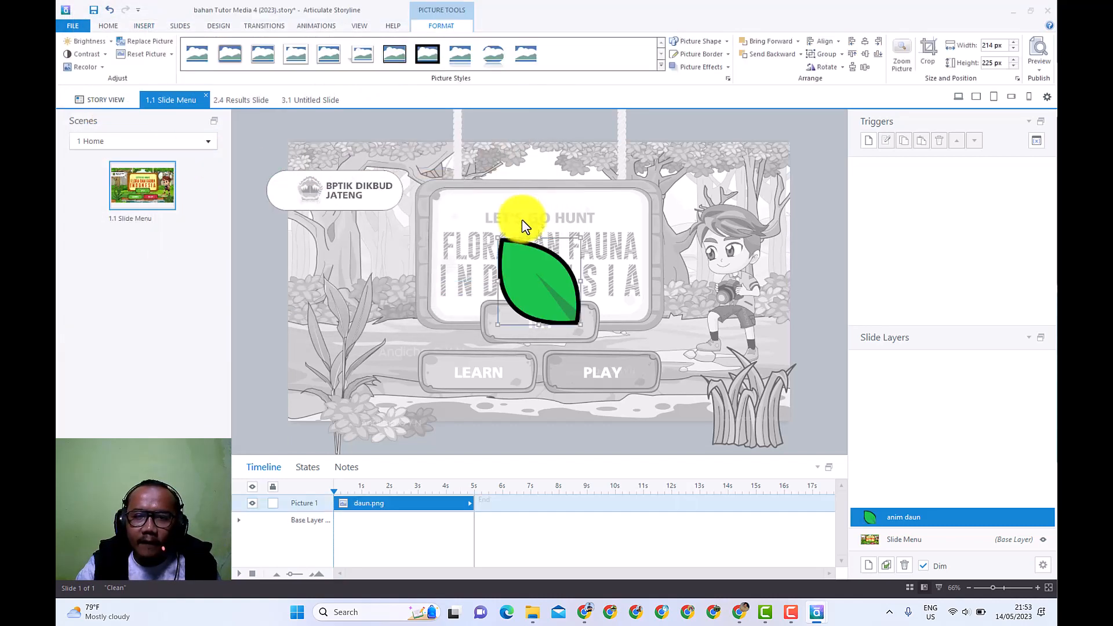
# Shrink the leaf picture to about 54 by 57 px and place it above the slide, just right of the sign's right rope
pyautogui.moveTo(583, 323); pyautogui.dragTo(665, 127)
pyautogui.click(688, 129)
pyautogui.click(666, 125)
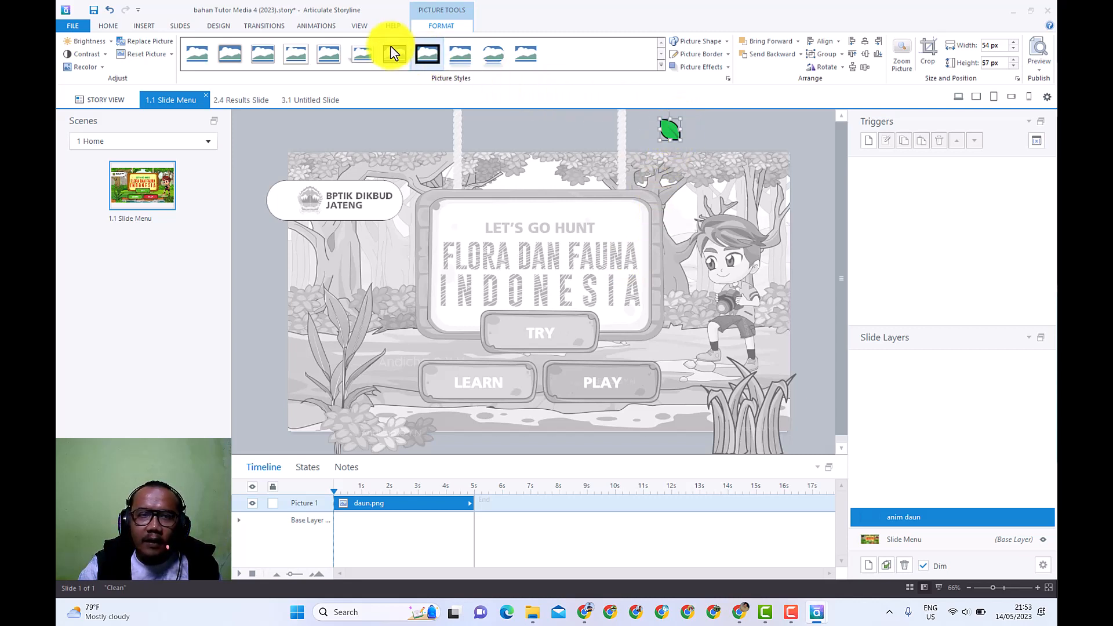
# Draw a winding Scribble motion path for the leaf from above the slide's right half down to below its lower-left corner
pyautogui.click(314, 25)
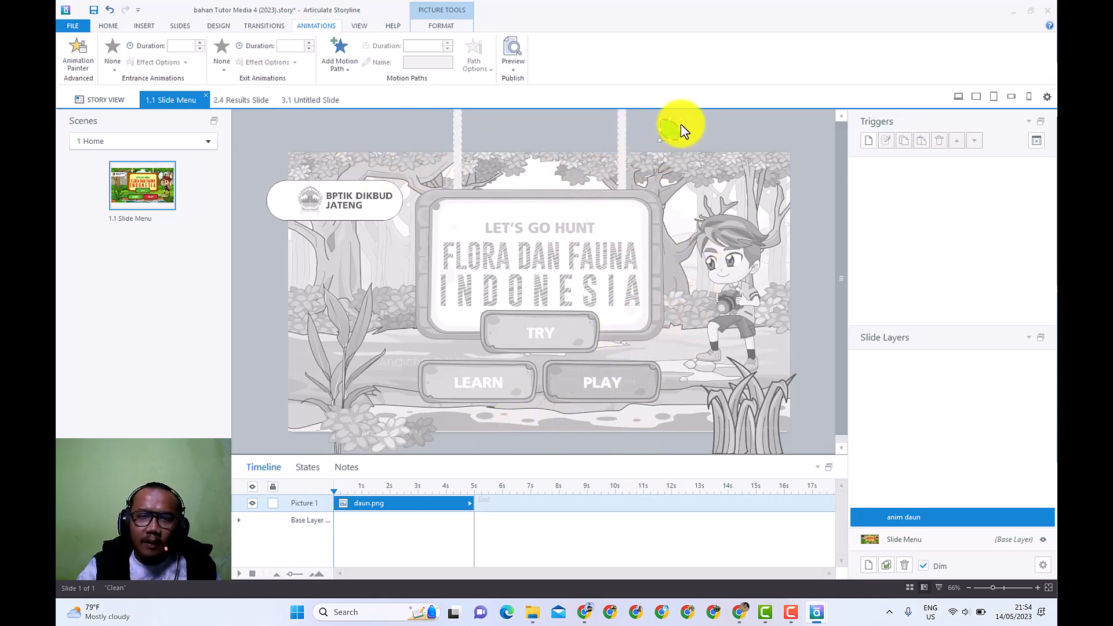
pyautogui.click(339, 63)
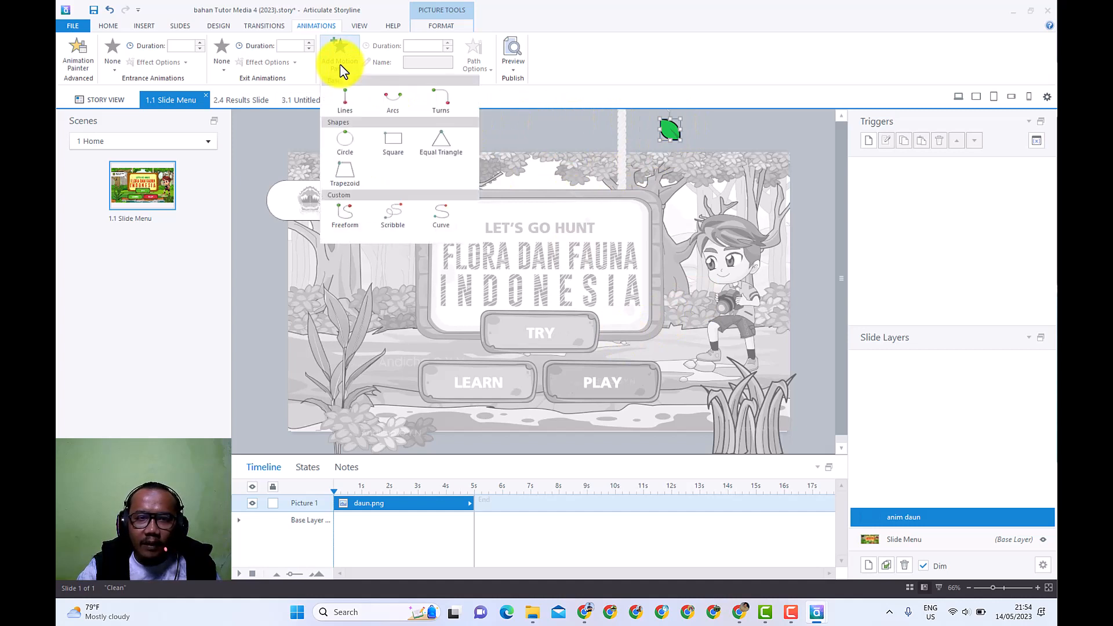
pyautogui.click(390, 217)
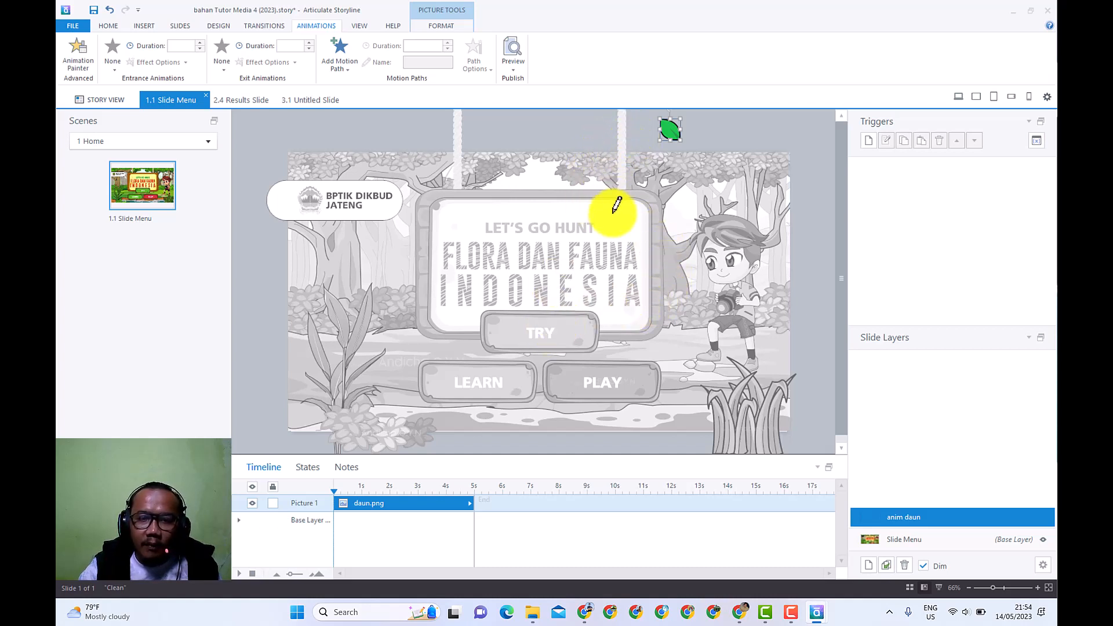
pyautogui.scroll(-1, 612, 213)
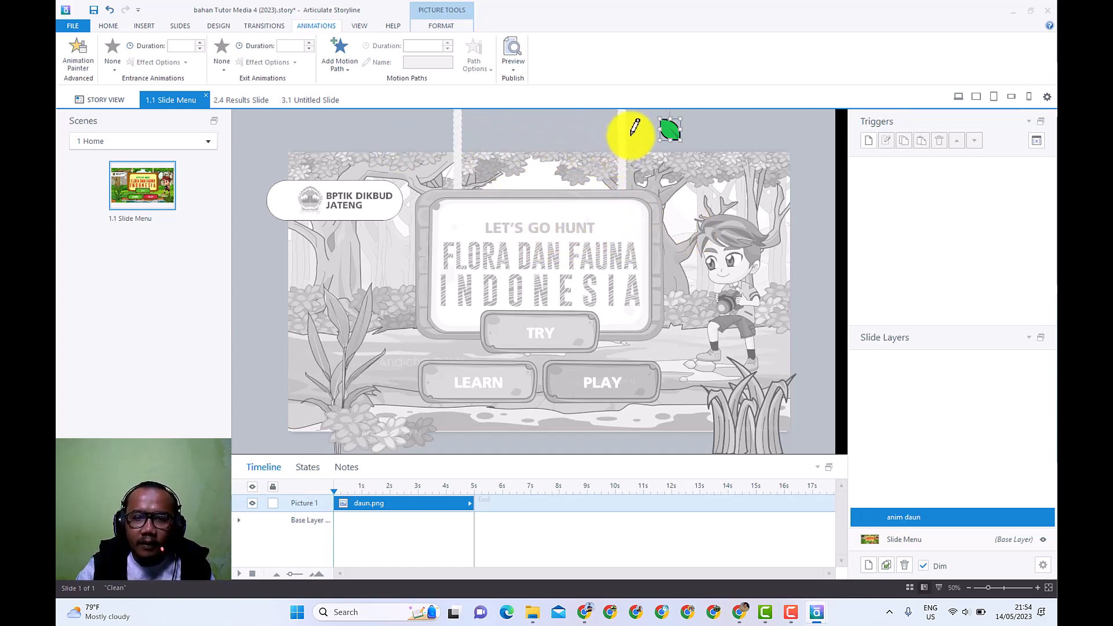
pyautogui.scroll(-2, 597, 195)
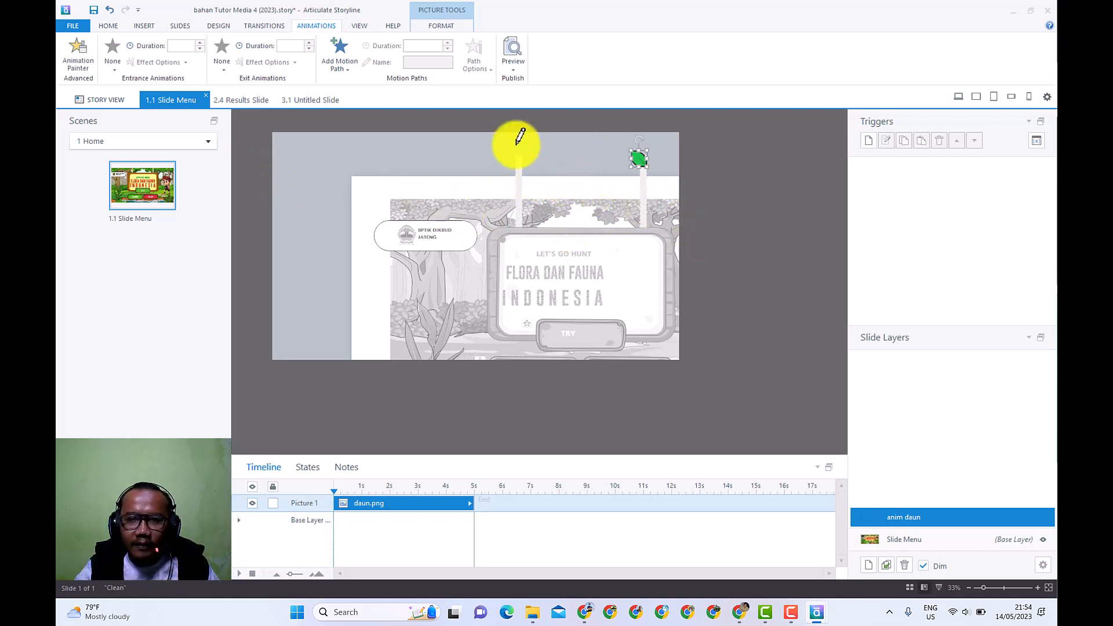
pyautogui.click(337, 64)
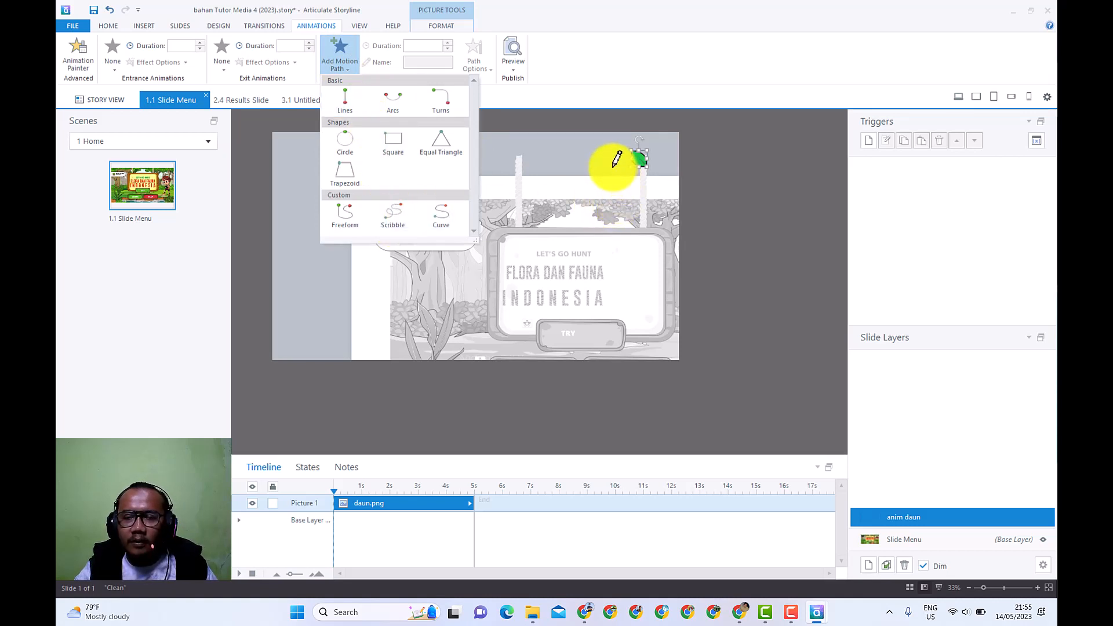
pyautogui.click(397, 225)
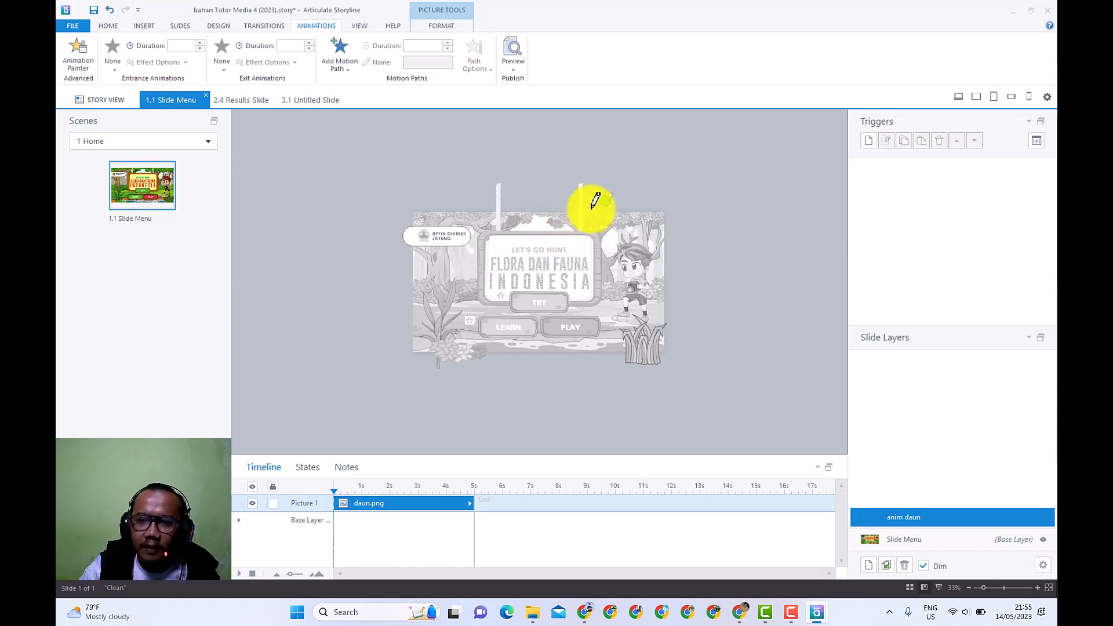
pyautogui.moveTo(591, 204)
pyautogui.mouseDown()
pyautogui.moveTo(575, 211)
pyautogui.moveTo(590, 255)
pyautogui.moveTo(579, 269)
pyautogui.moveTo(547, 307)
pyautogui.moveTo(490, 342)
pyautogui.moveTo(456, 387)
pyautogui.mouseUp()
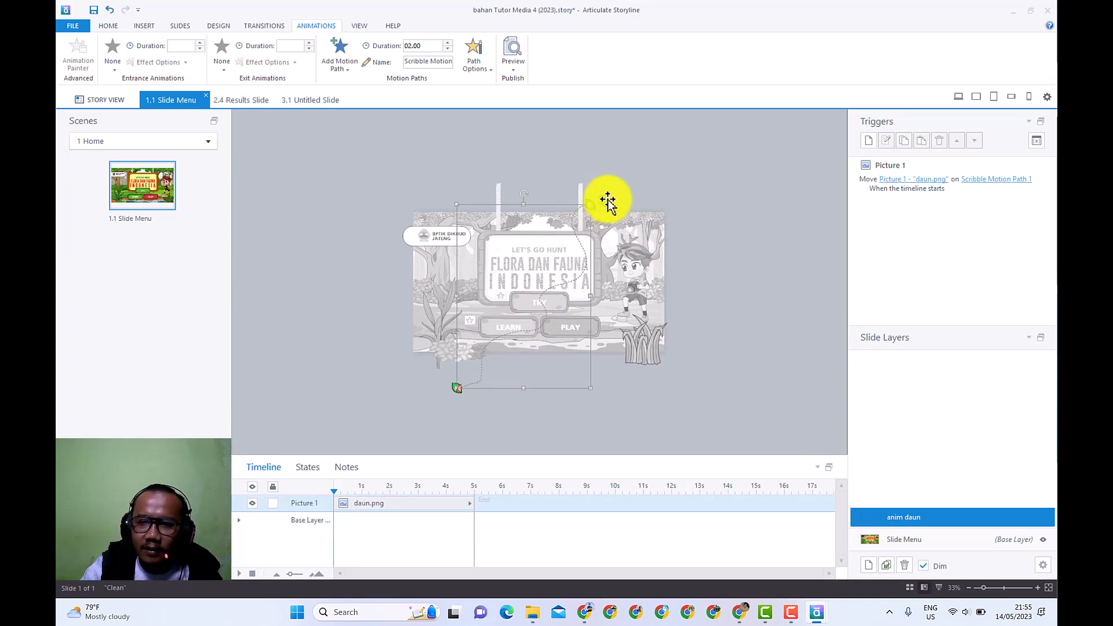
# Set the easing speed of the leaf's scribble motion path to Slow
pyautogui.click(603, 199)
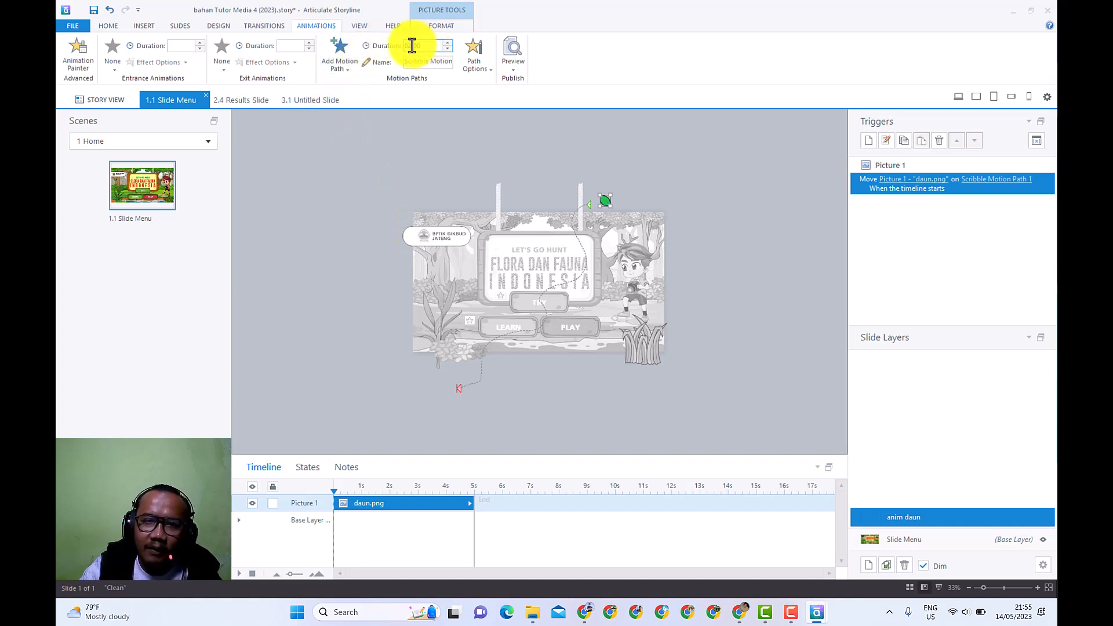
pyautogui.click(473, 58)
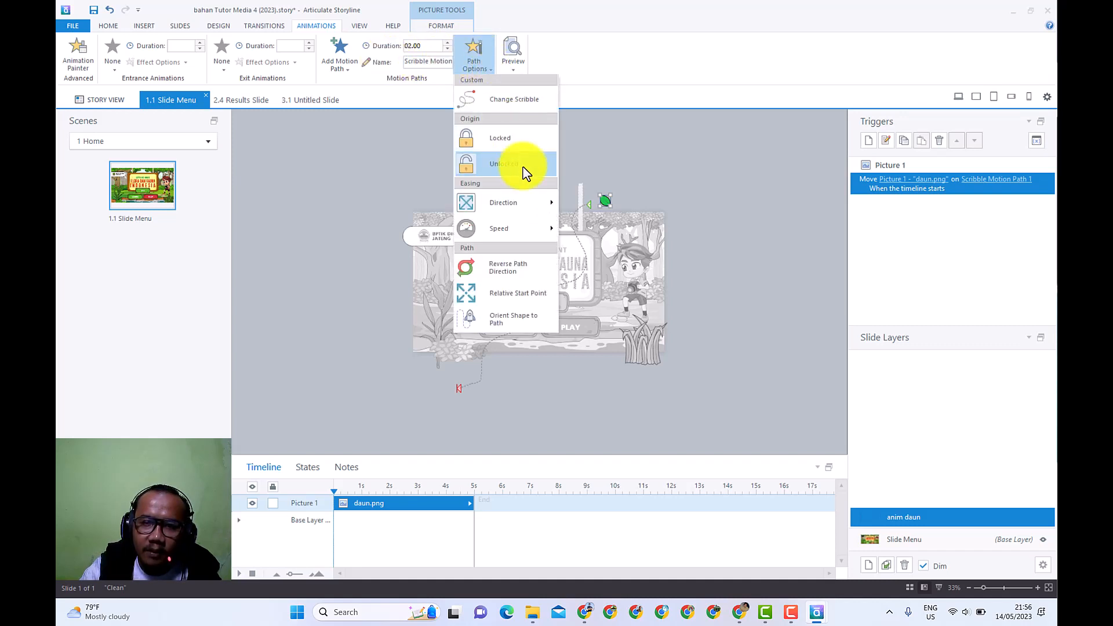
pyautogui.moveTo(547, 240)
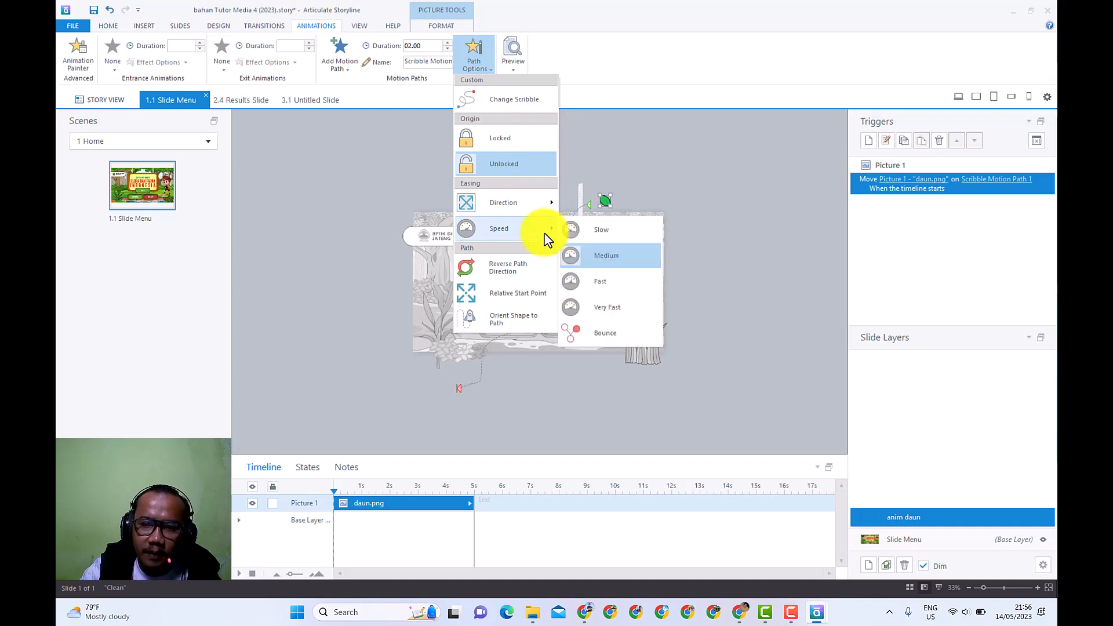
pyautogui.click(603, 229)
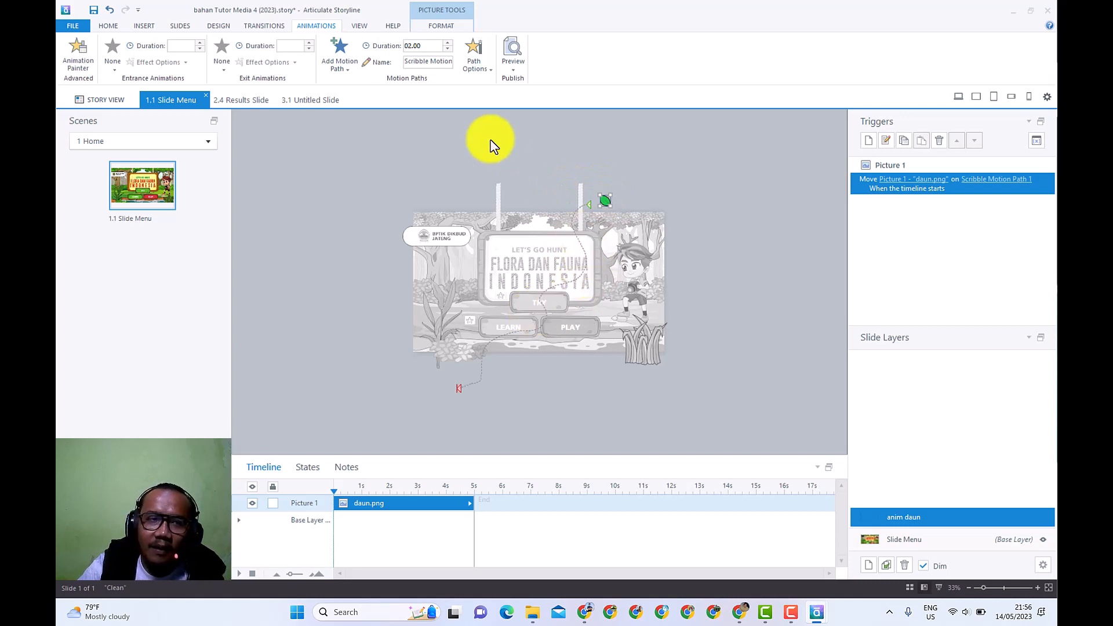
# Give the leaf picture a Spin entrance animation with a duration of 4.00 seconds
pyautogui.click(115, 68)
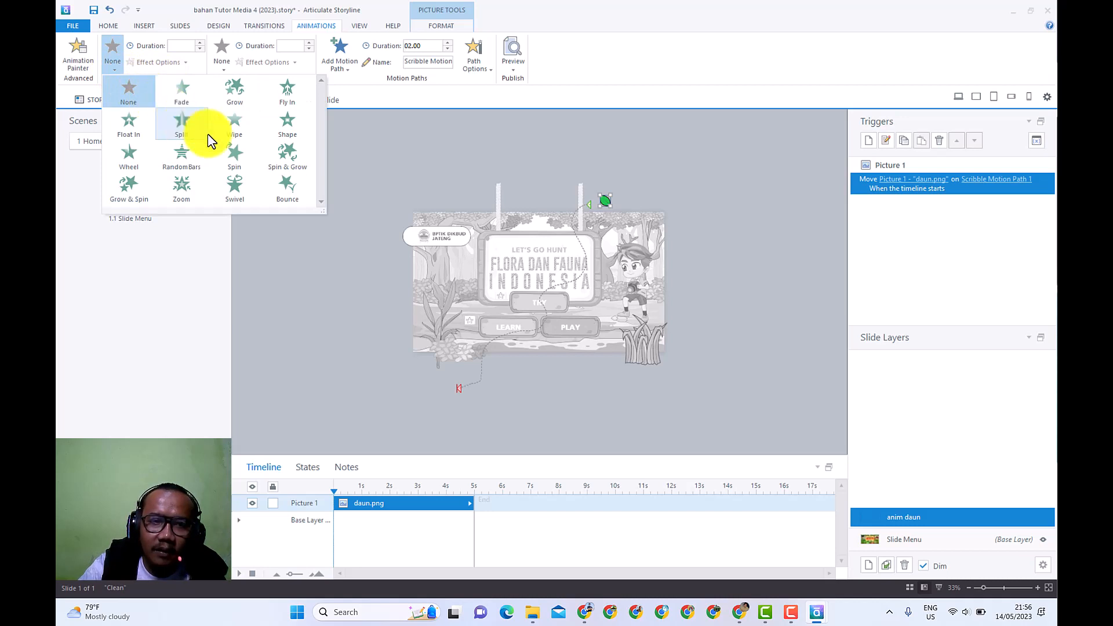
pyautogui.click(236, 154)
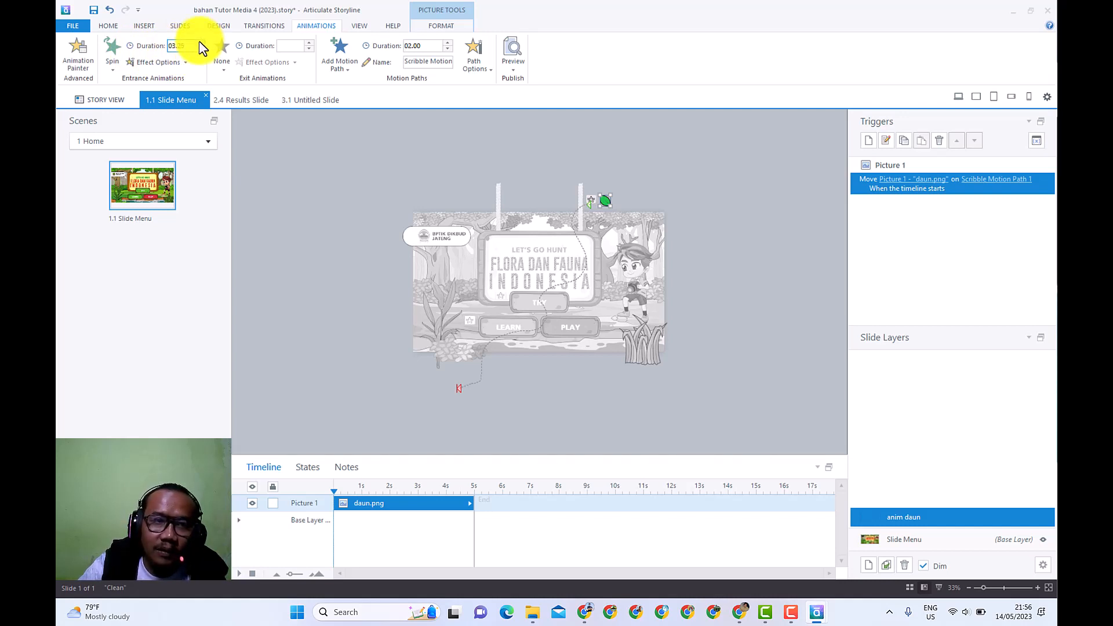
pyautogui.click(200, 43)
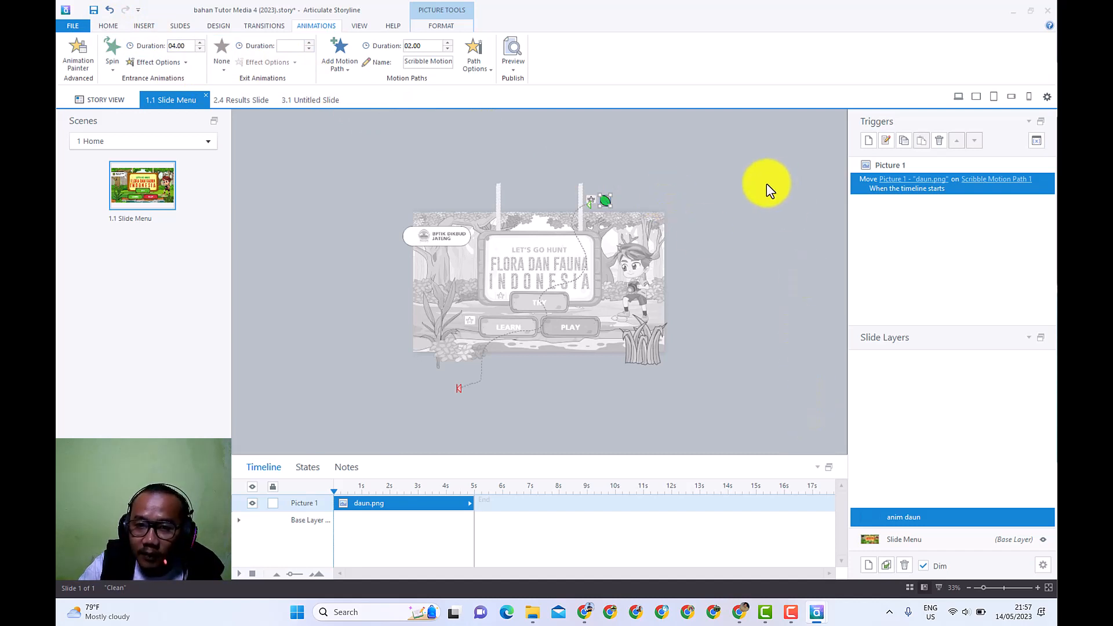
# Preview the menu slide to check whether the leaf animation plays, and close the preview
pyautogui.click(512, 64)
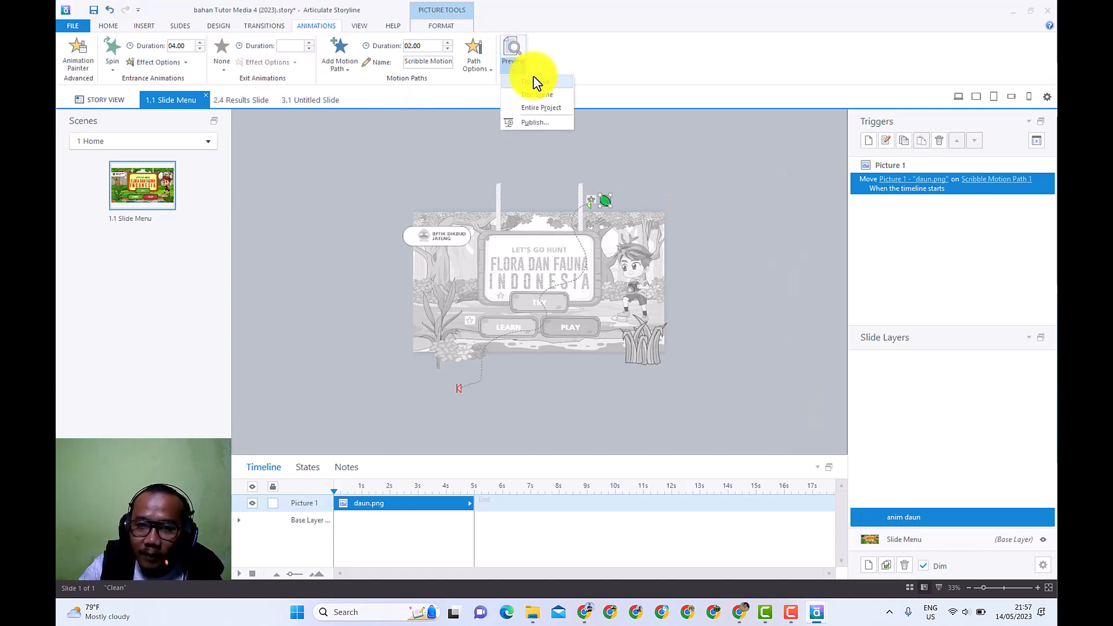
pyautogui.click(536, 106)
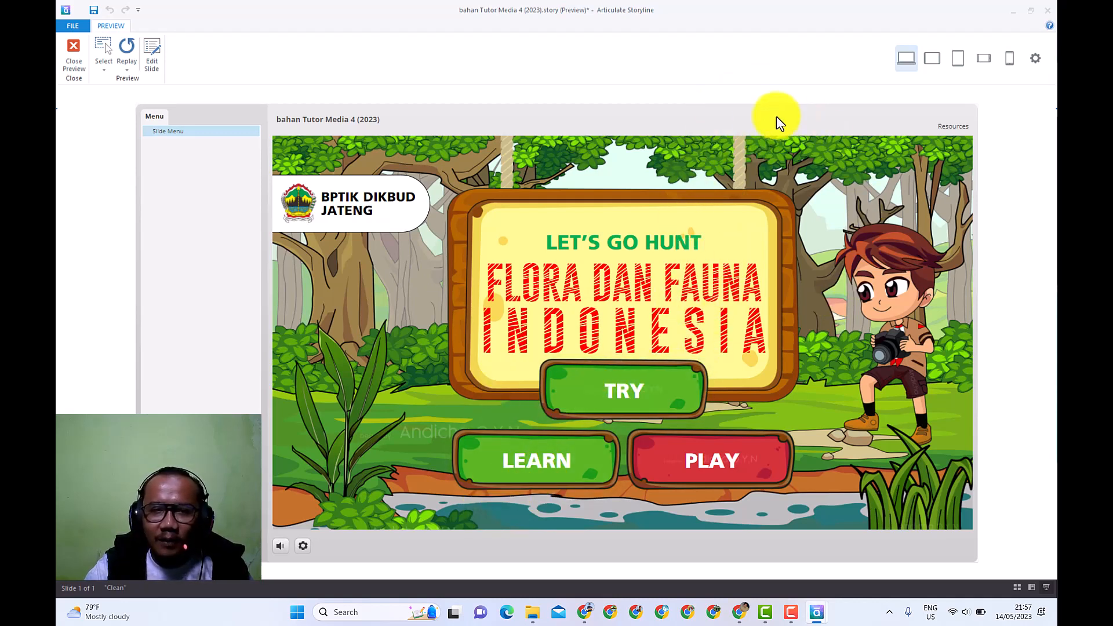
pyautogui.click(68, 52)
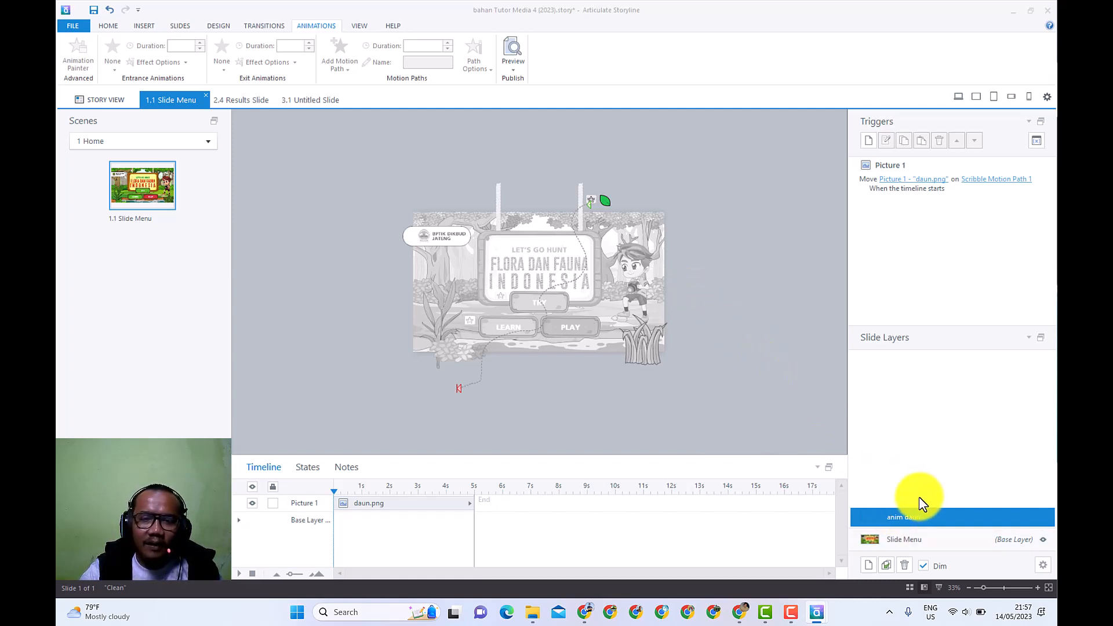
# Add a trigger to the Slide Menu base layer that shows the anim daun layer when the slide's timeline starts
pyautogui.click(930, 539)
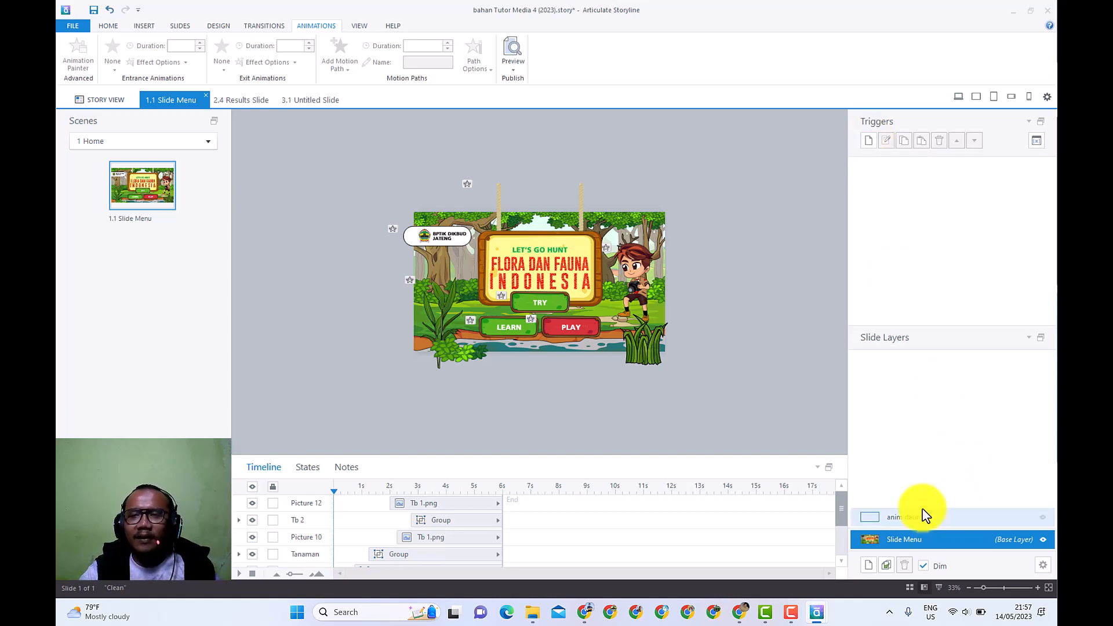
pyautogui.click(869, 145)
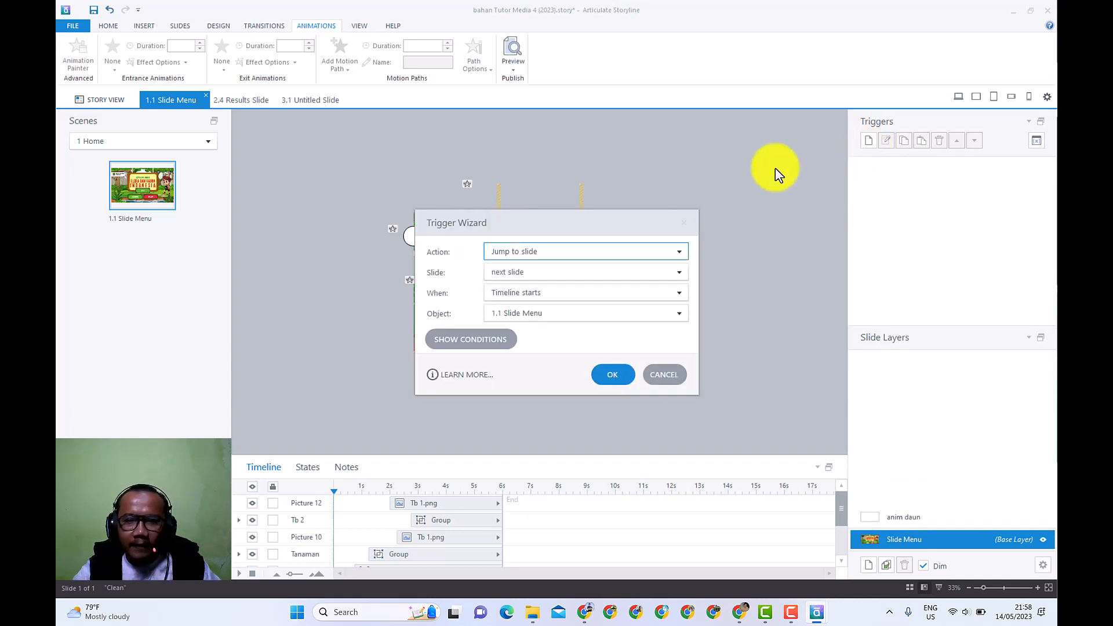
pyautogui.click(550, 254)
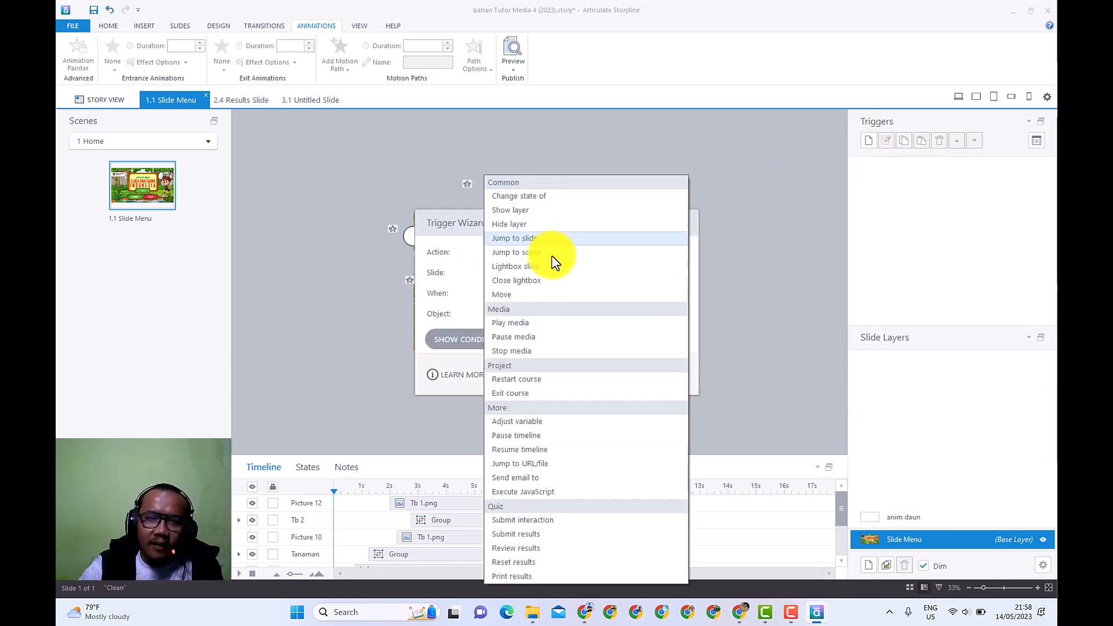
pyautogui.click(544, 212)
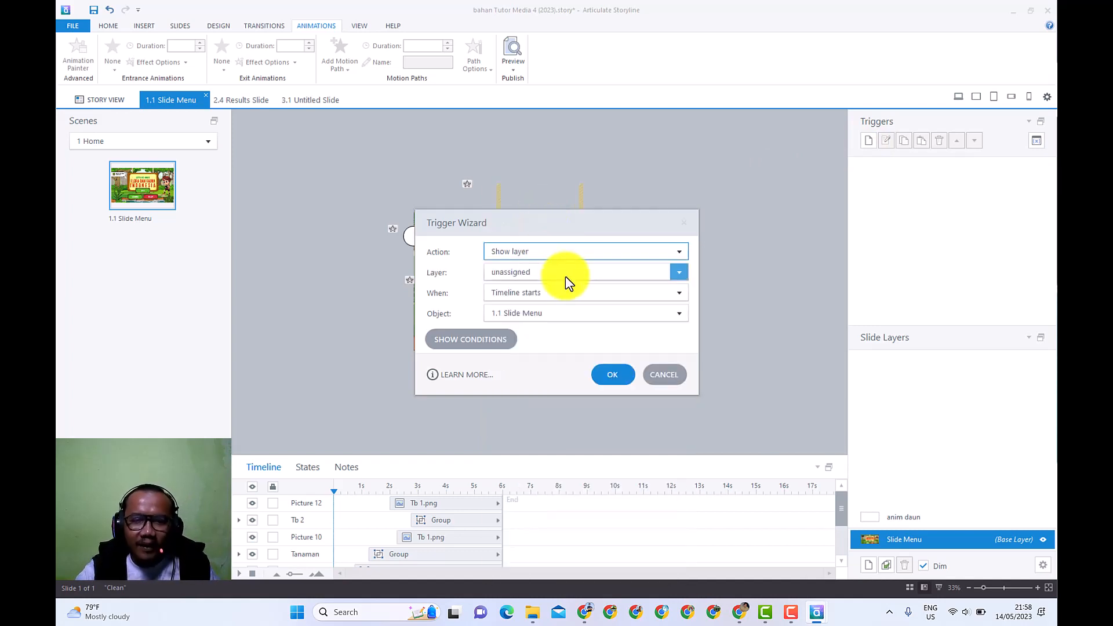
pyautogui.click(495, 271)
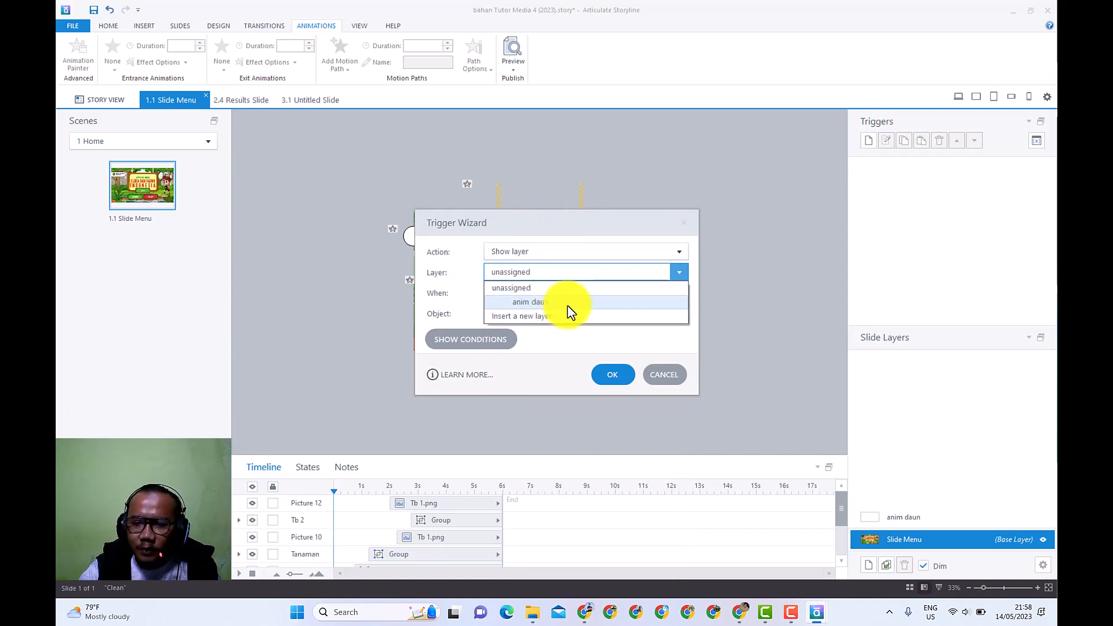
pyautogui.click(530, 303)
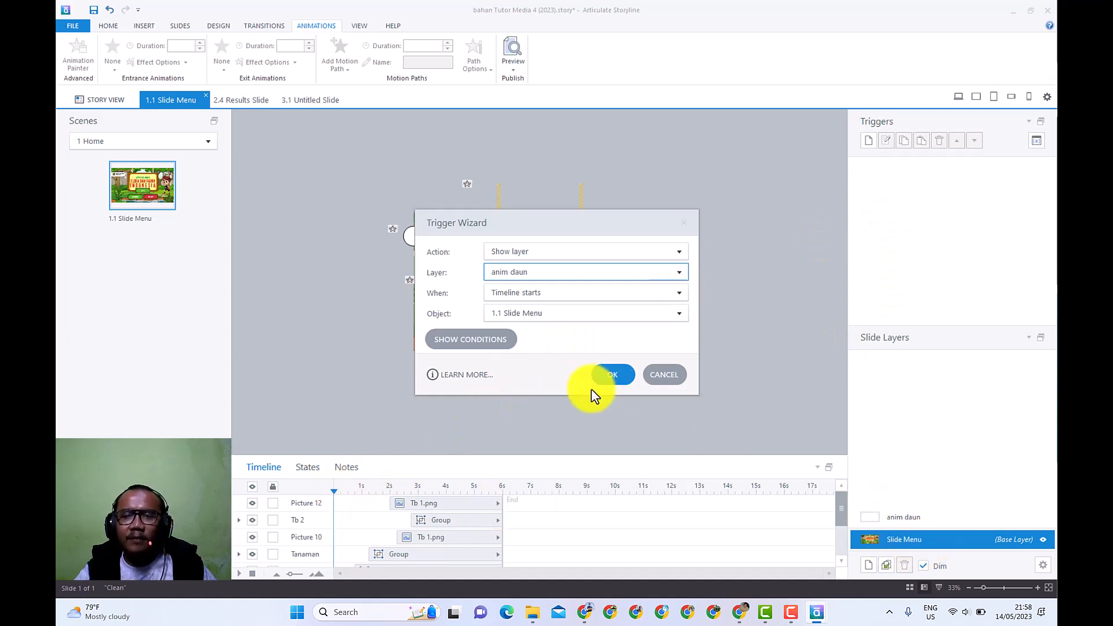
pyautogui.click(616, 374)
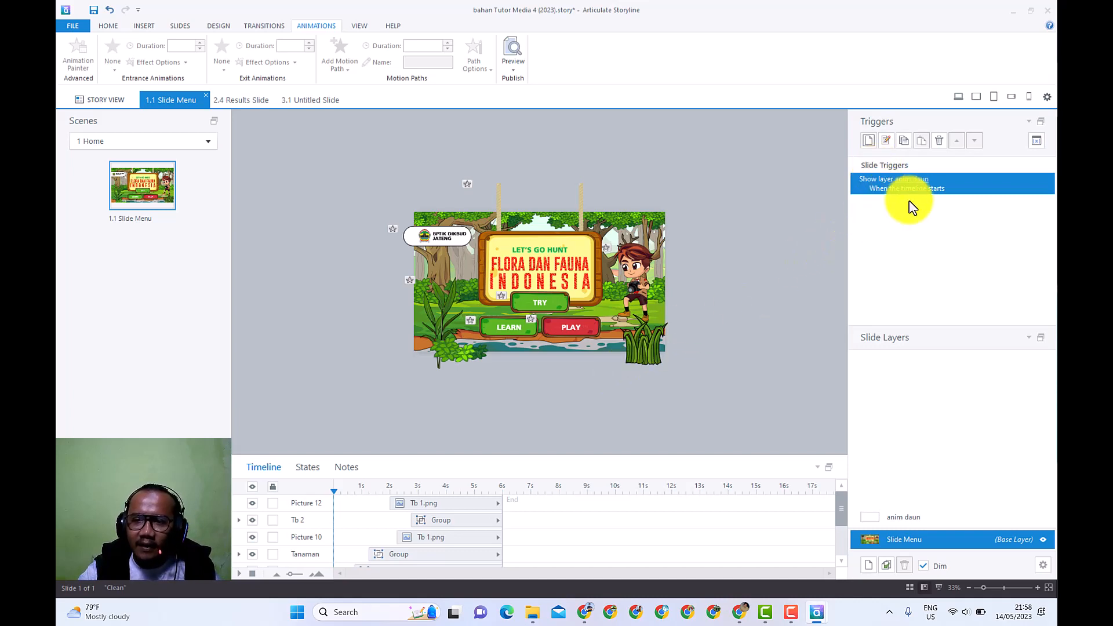
# Preview the slide to check the falling leaf with the show-layer trigger, and close the preview
pyautogui.click(514, 65)
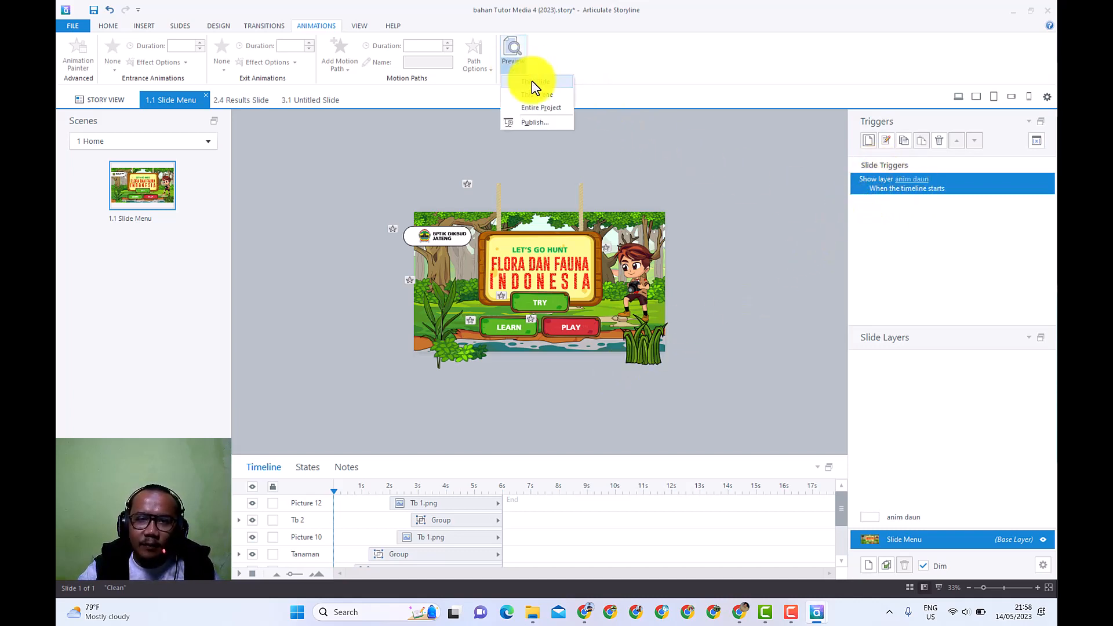
pyautogui.click(537, 82)
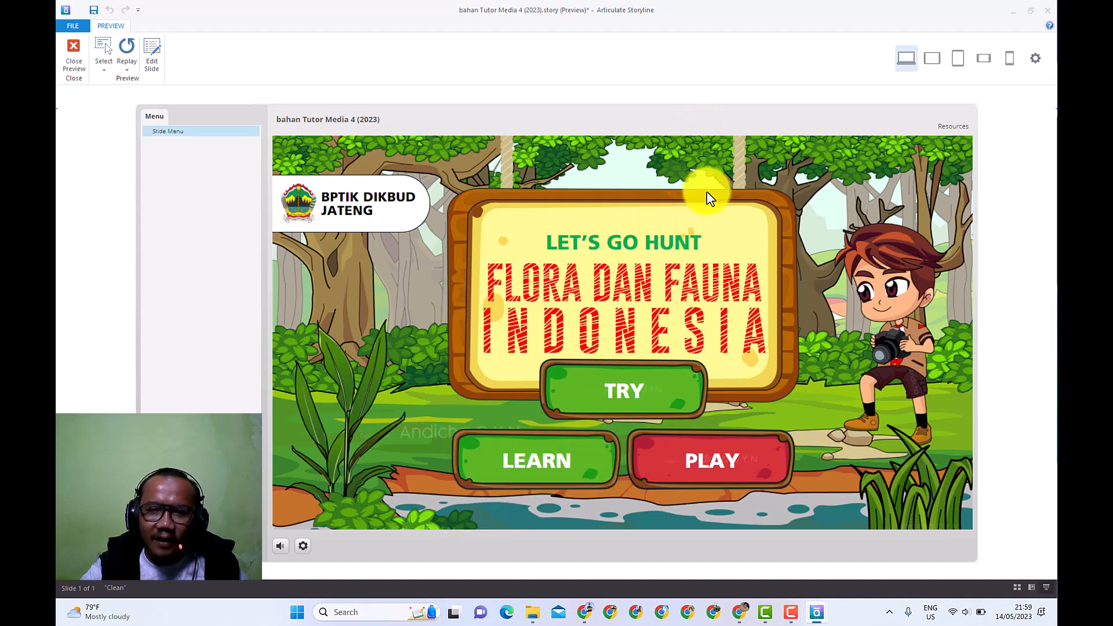
pyautogui.click(71, 58)
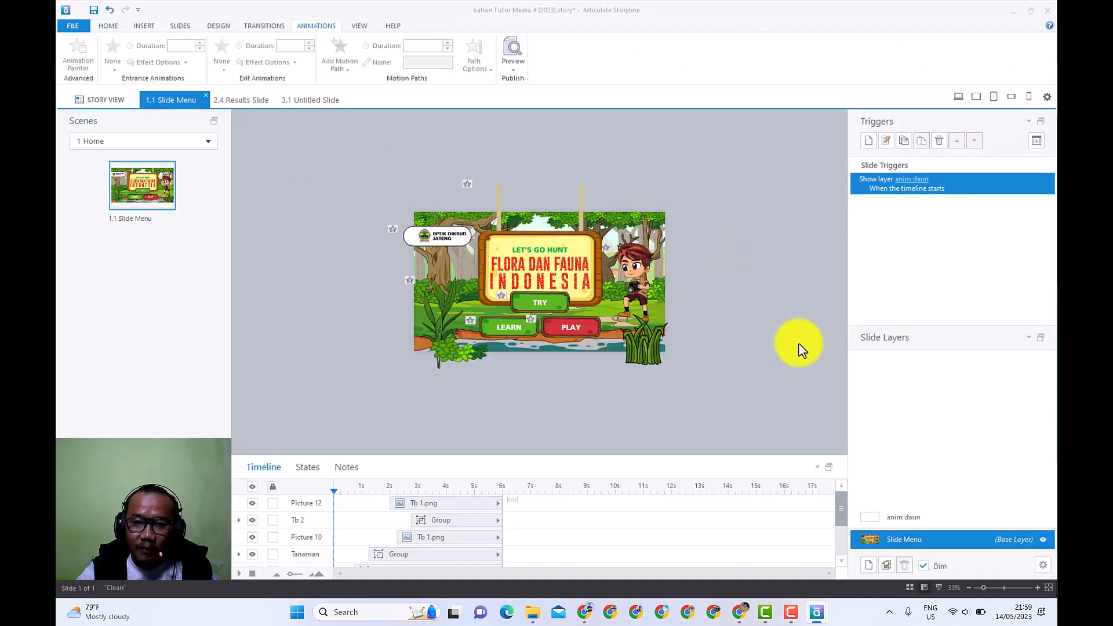
# Set the duration of the leaf's motion path on the anim daun layer to 4.25 seconds and preview the slide
pyautogui.click(883, 517)
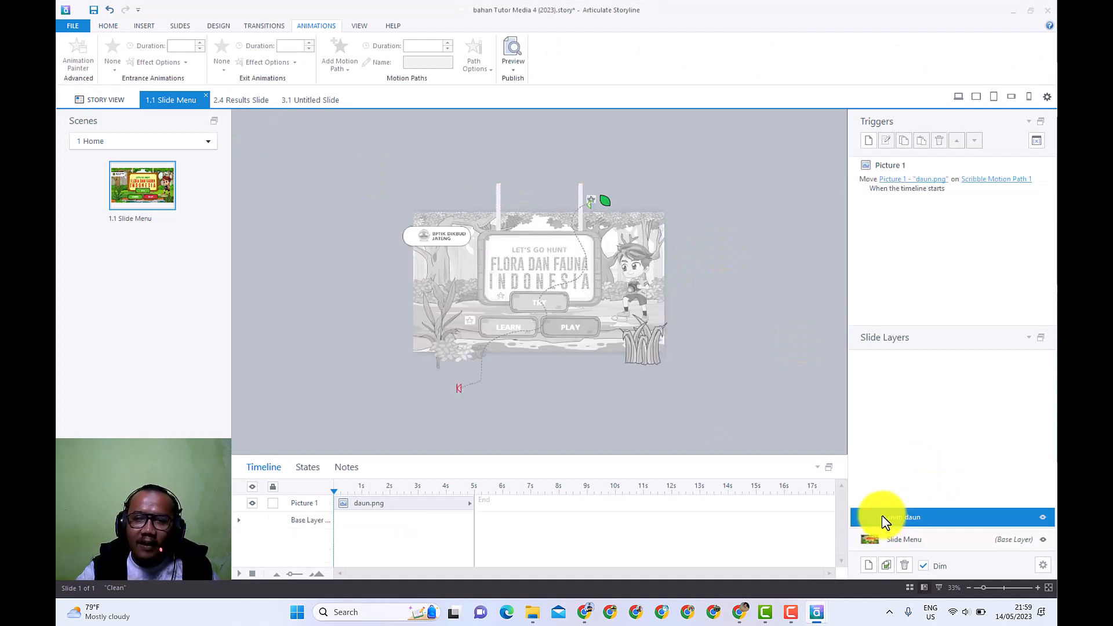
pyautogui.click(602, 200)
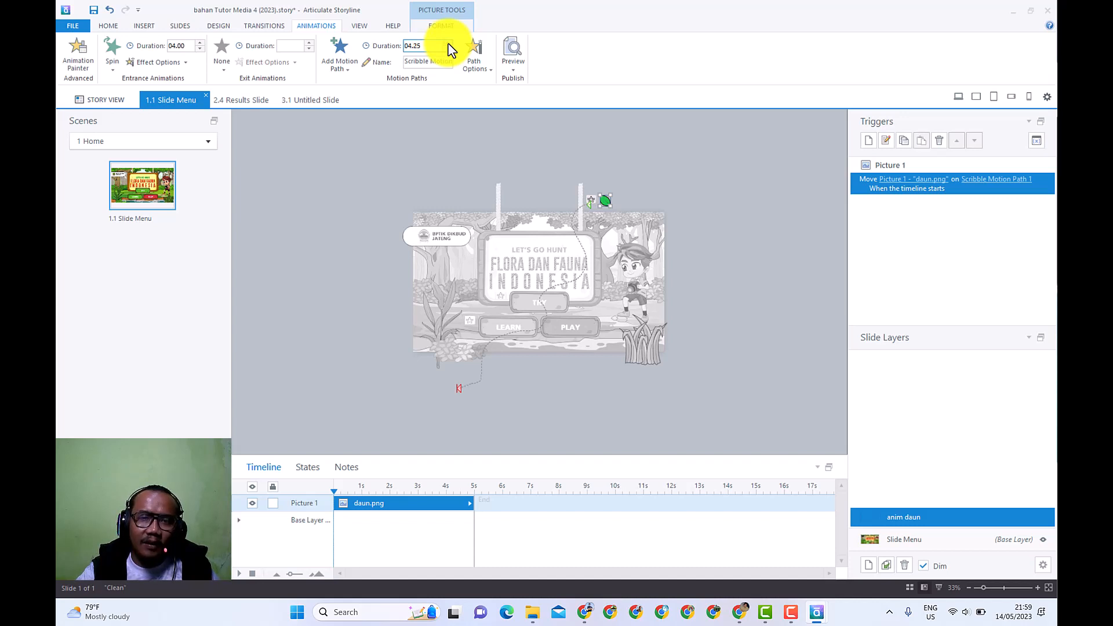
pyautogui.click(508, 69)
pyautogui.click(537, 82)
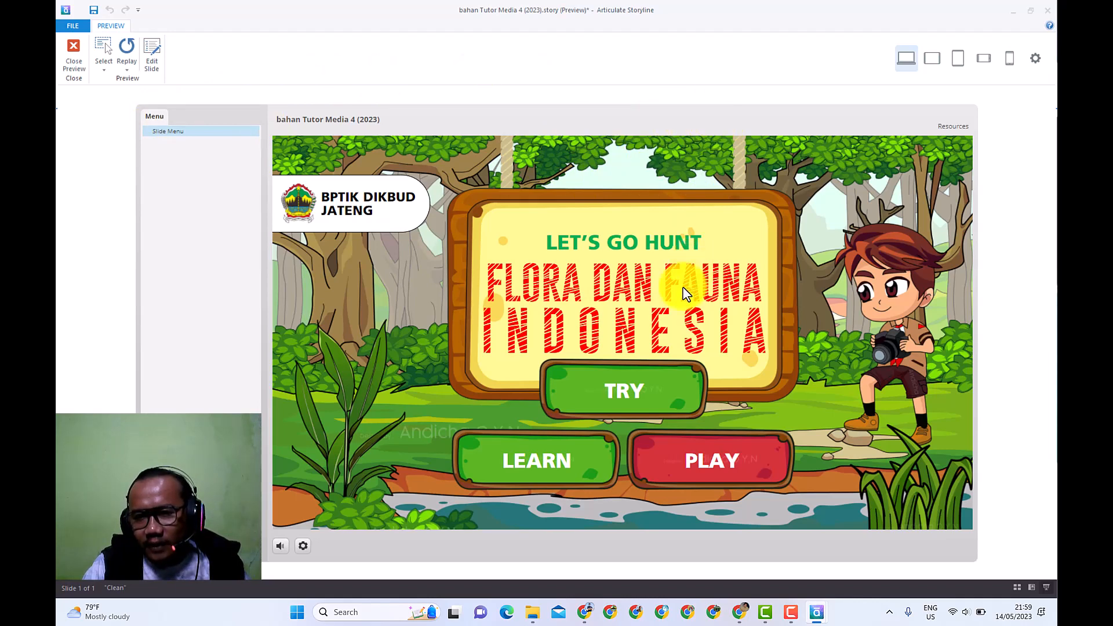
pyautogui.click(77, 64)
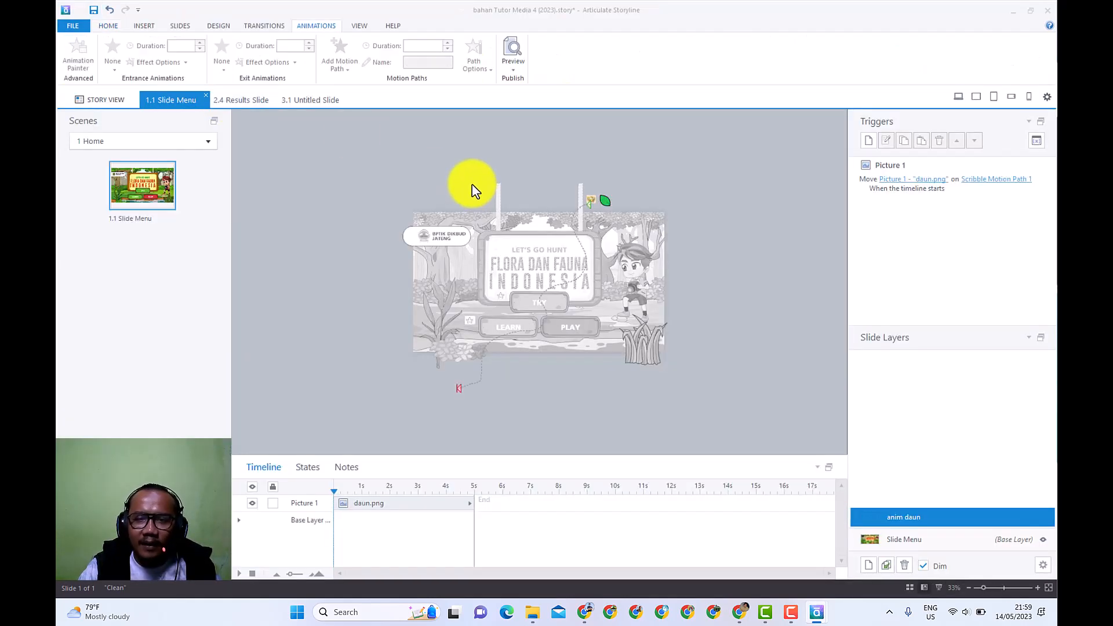
pyautogui.click(603, 207)
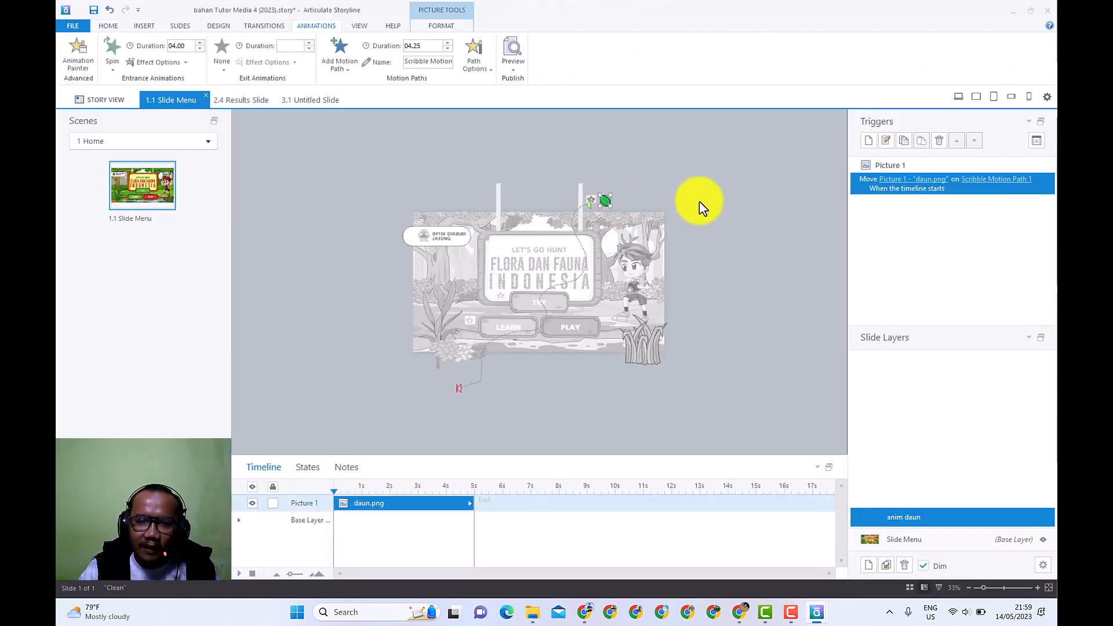
pyautogui.click(718, 200)
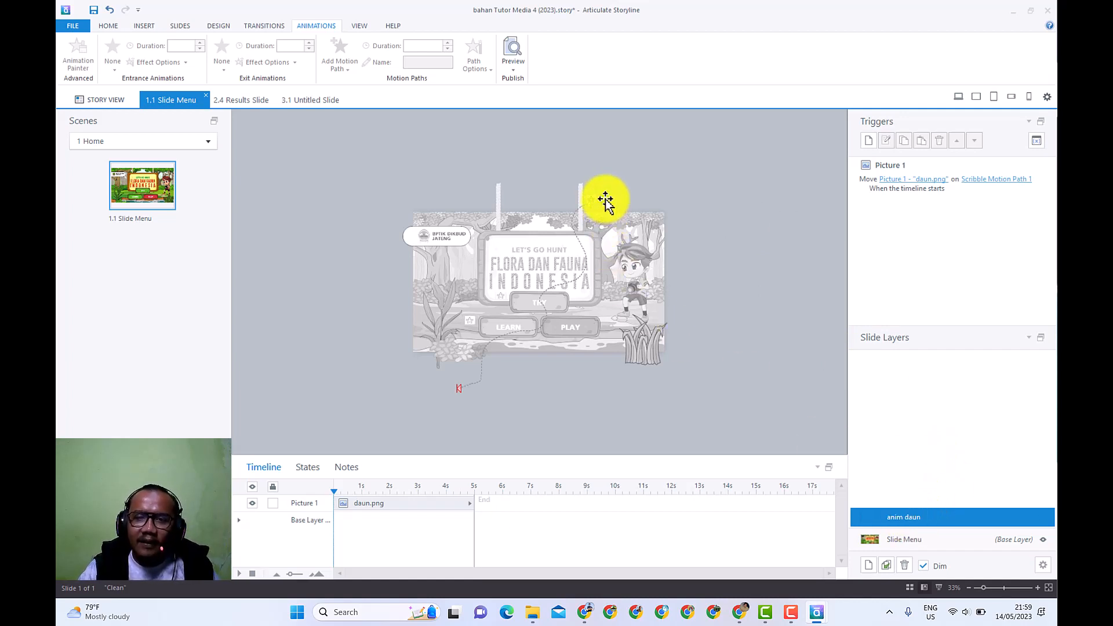
pyautogui.click(605, 199)
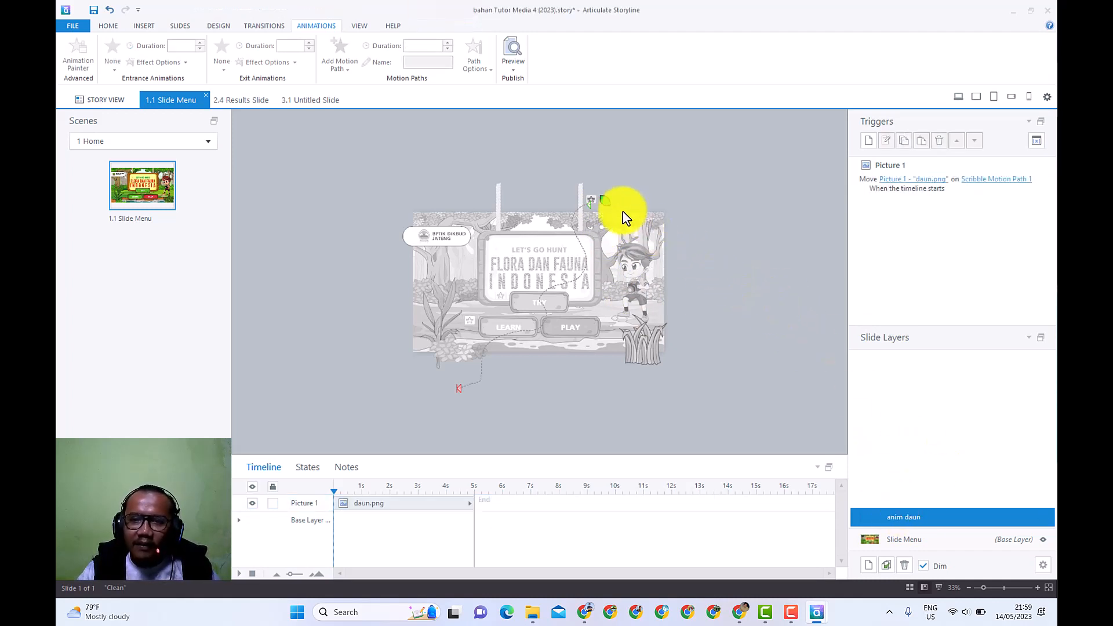
# Start a new trigger on the anim daun layer with the action Hide layer applied to This Layer
pyautogui.click(605, 200)
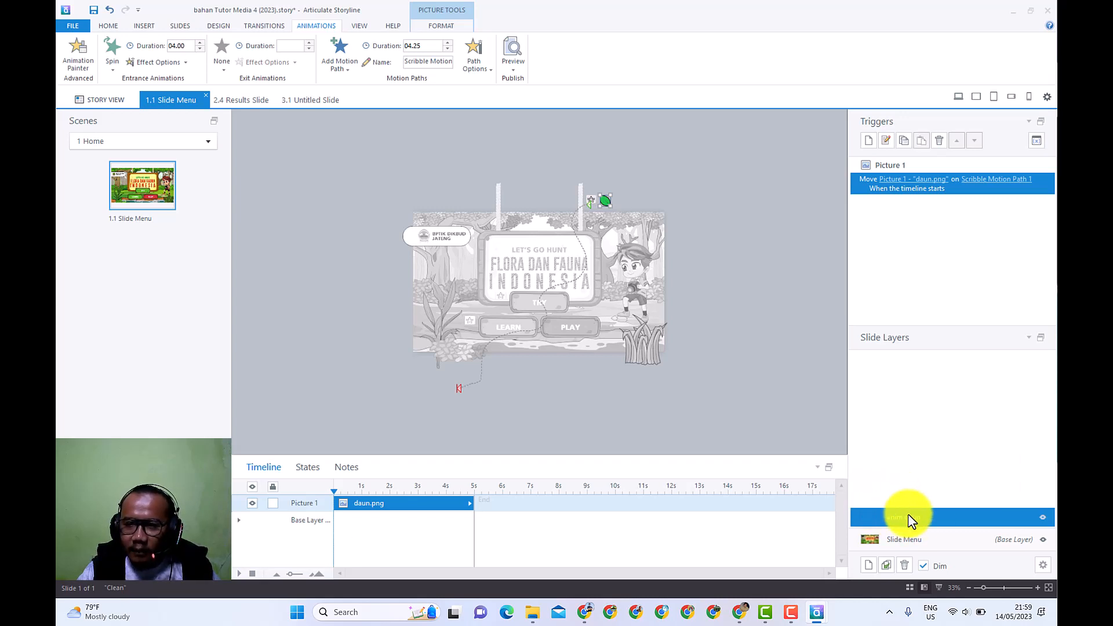
pyautogui.click(867, 141)
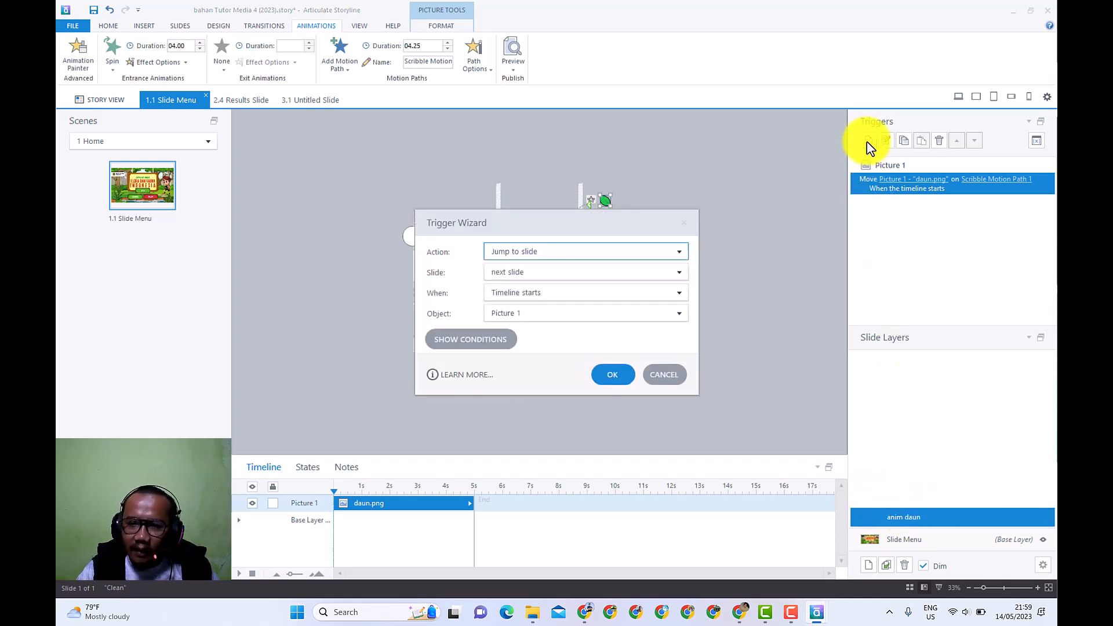
pyautogui.click(529, 251)
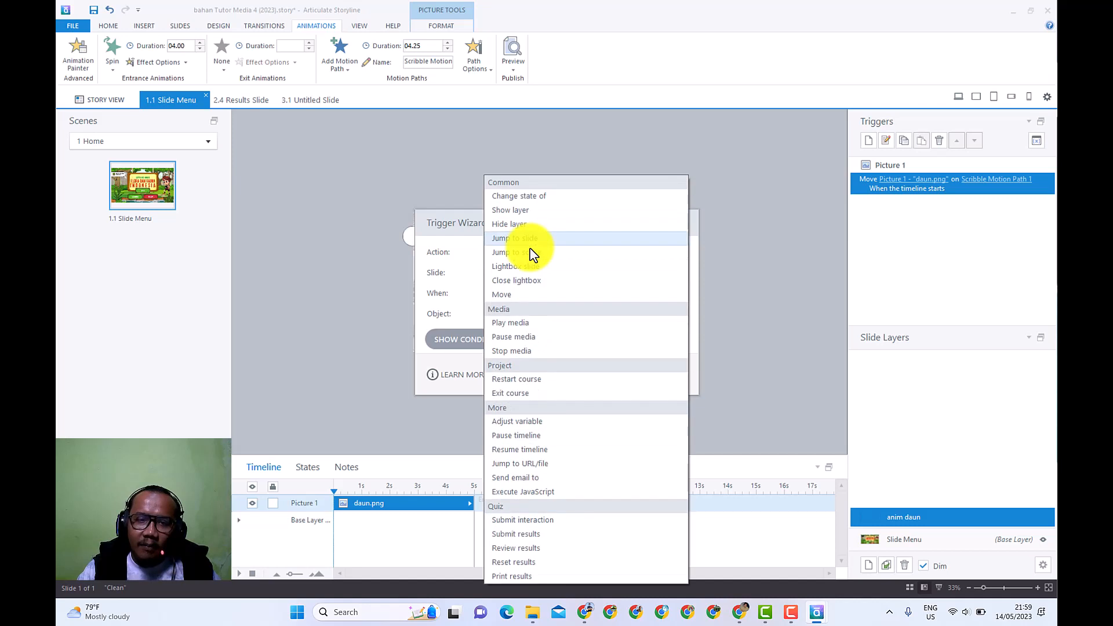
pyautogui.click(445, 224)
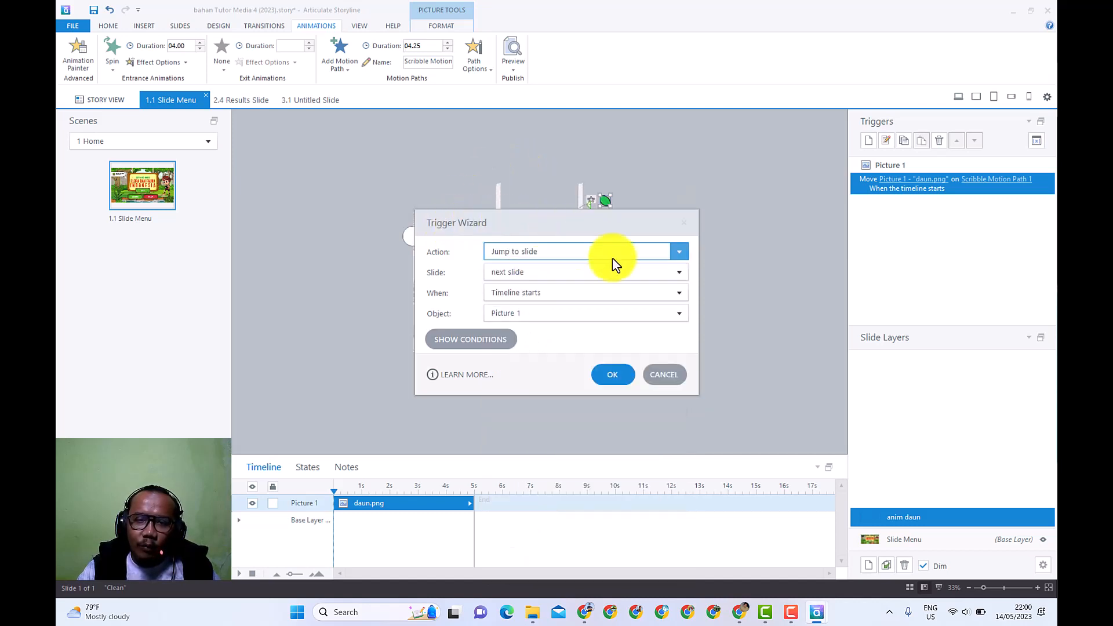
pyautogui.click(497, 258)
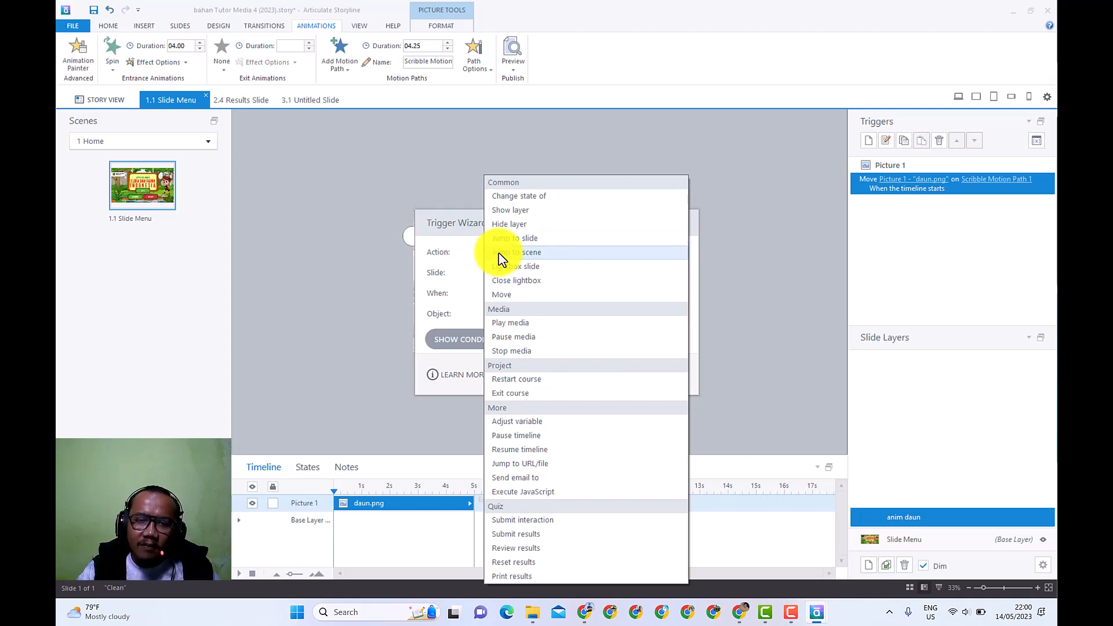
pyautogui.click(557, 224)
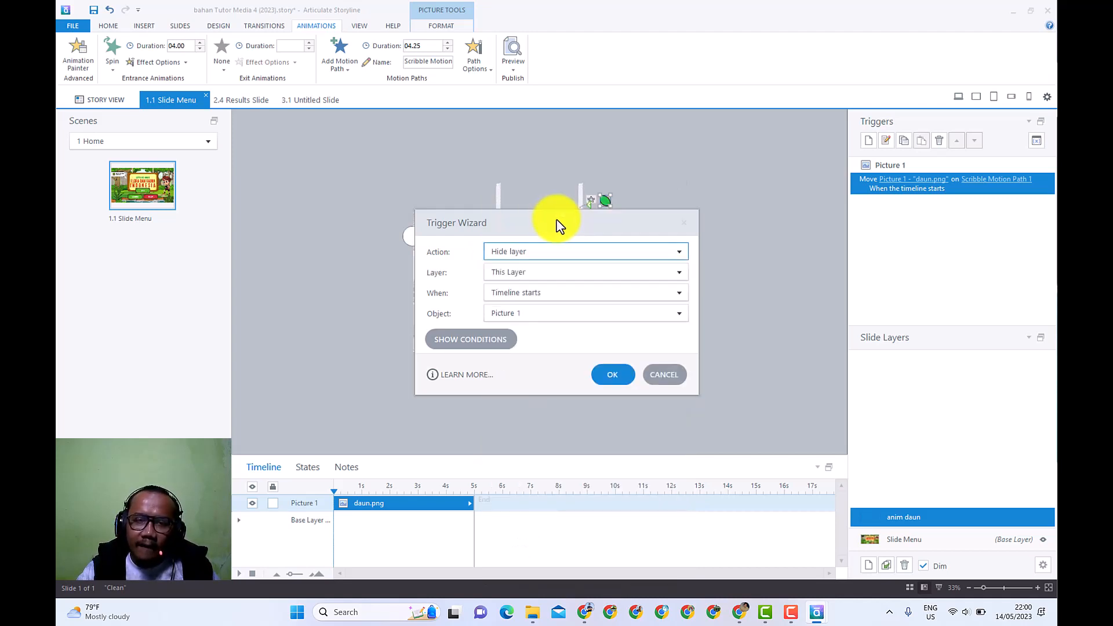
pyautogui.moveTo(558, 224); pyautogui.dragTo(699, 162)
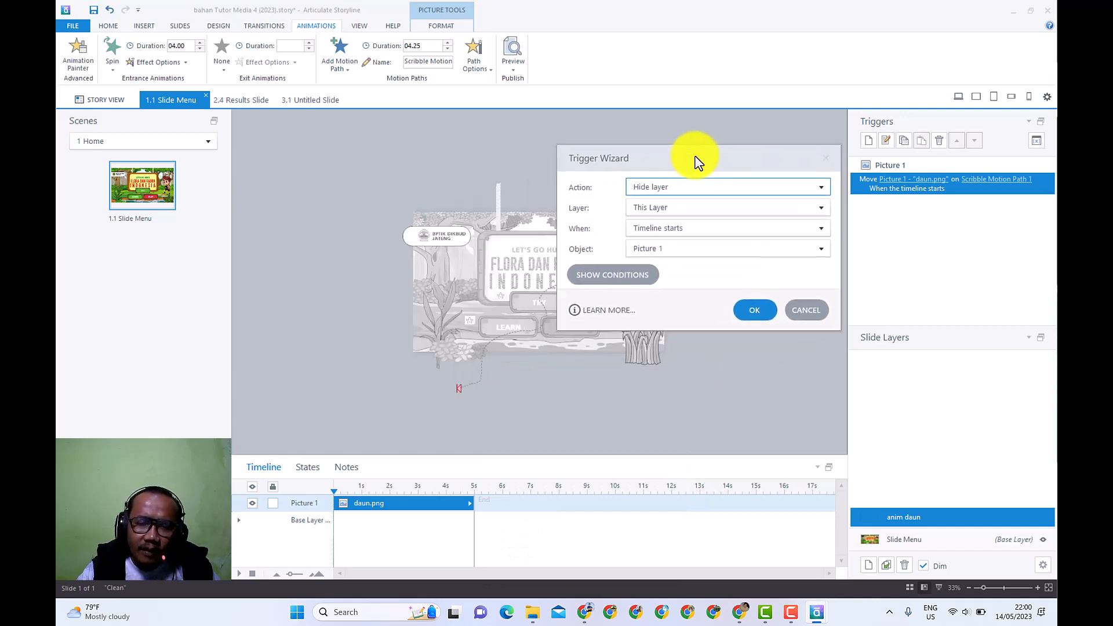
# Make the hide-layer trigger fire when the timeline of the anim daun layer ends, and save it
pyautogui.click(656, 186)
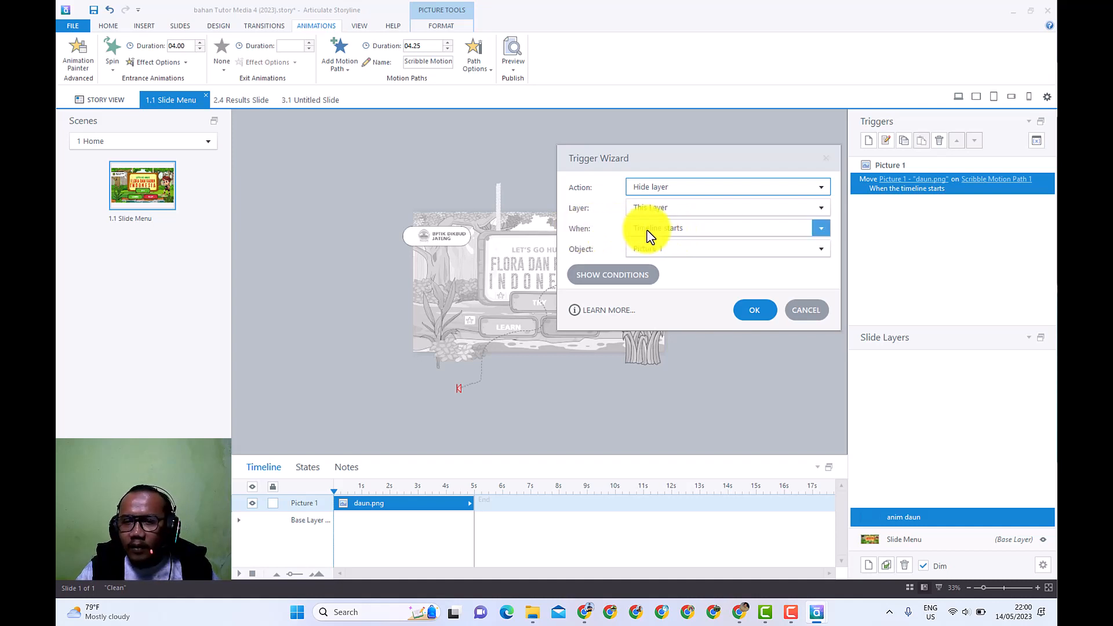
pyautogui.click(672, 229)
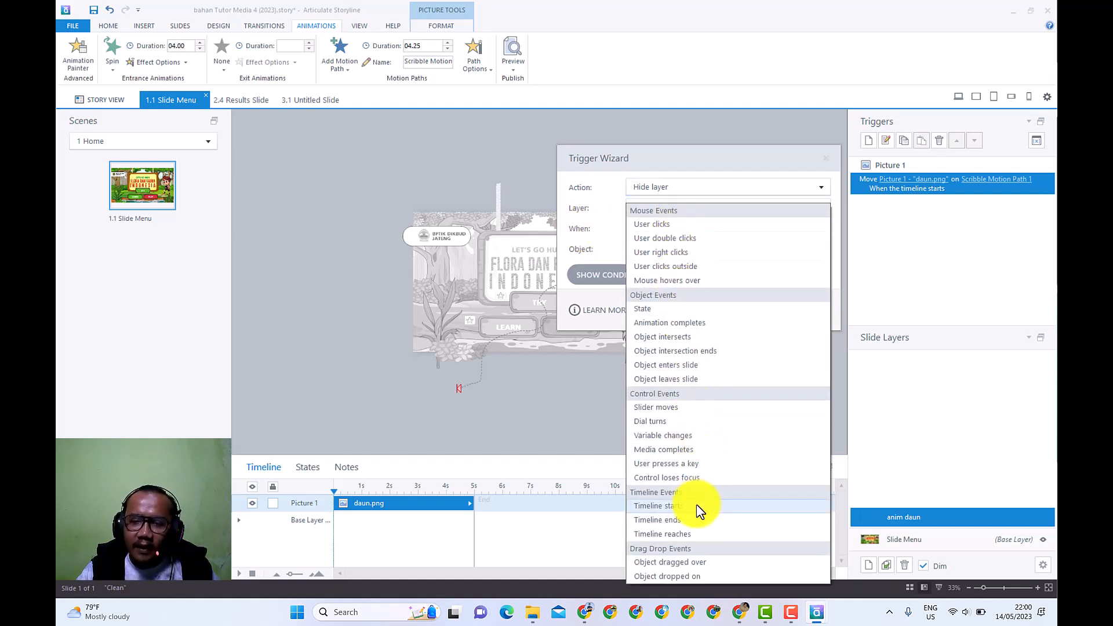
pyautogui.click(699, 520)
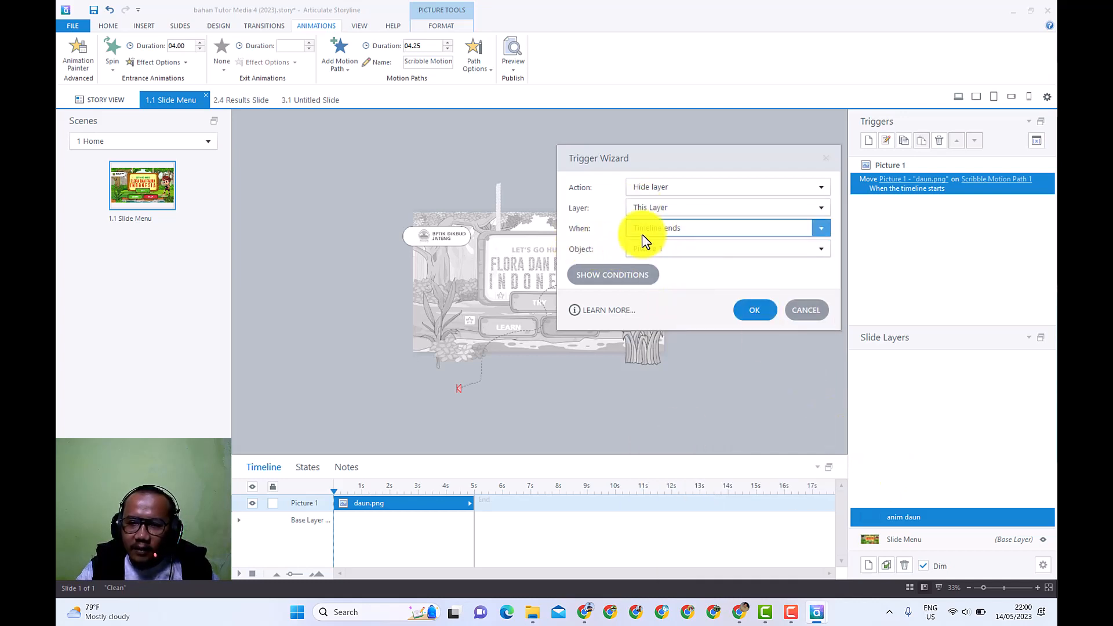
pyautogui.click(665, 250)
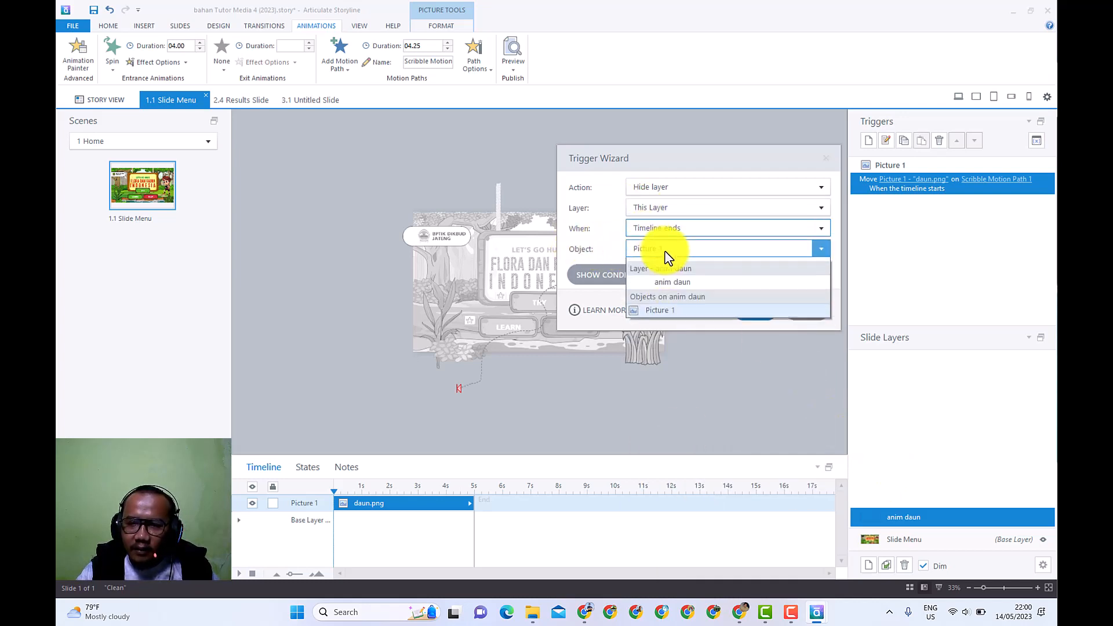
pyautogui.click(688, 290)
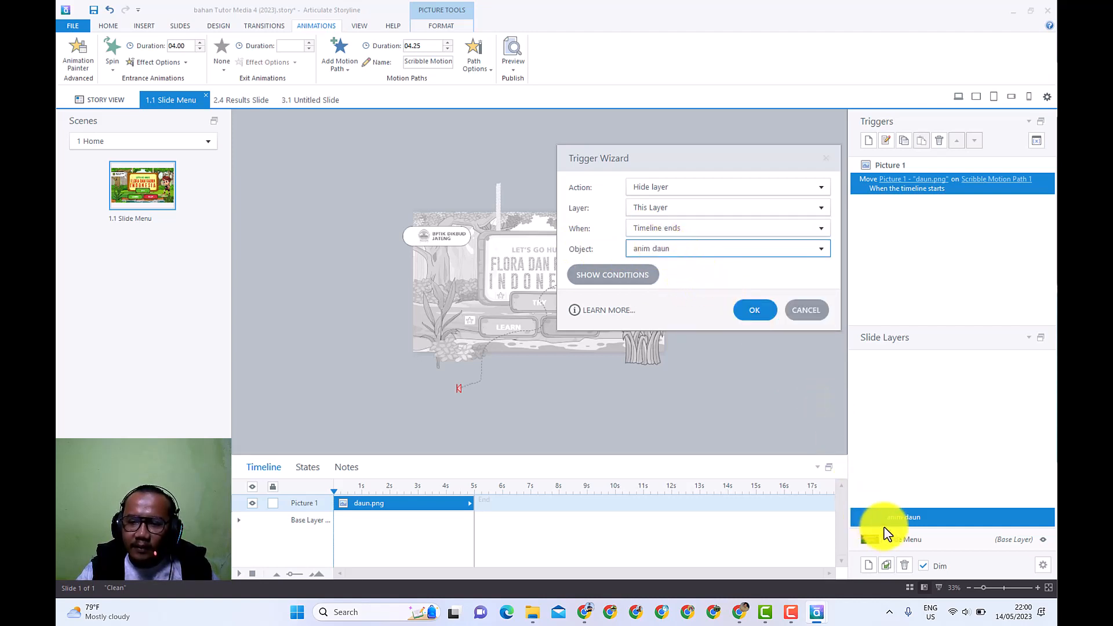
pyautogui.click(663, 250)
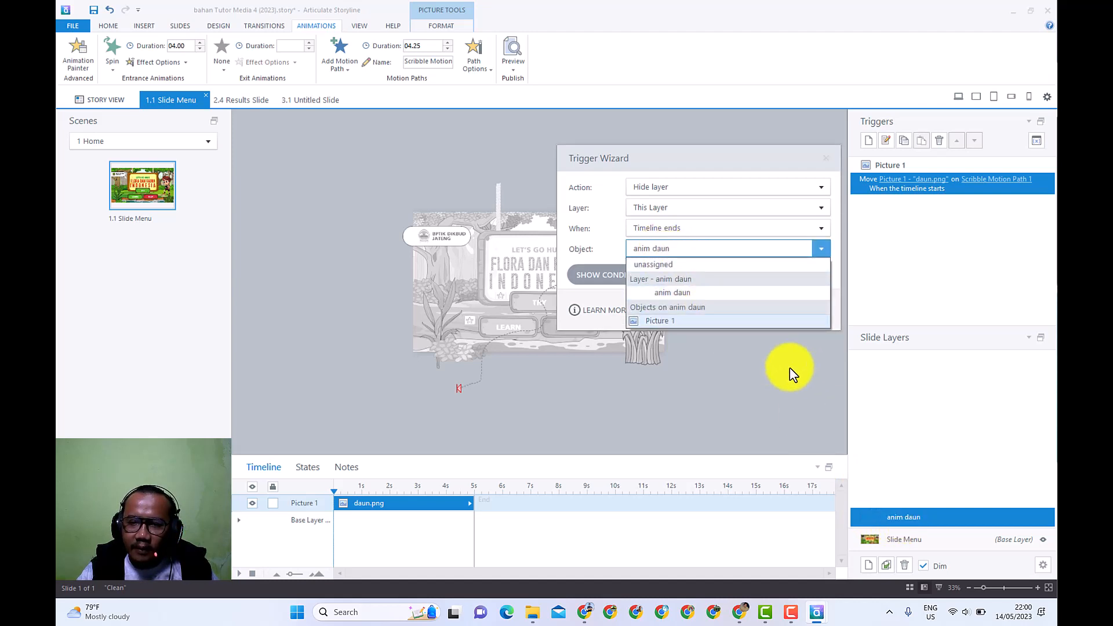
pyautogui.click(610, 234)
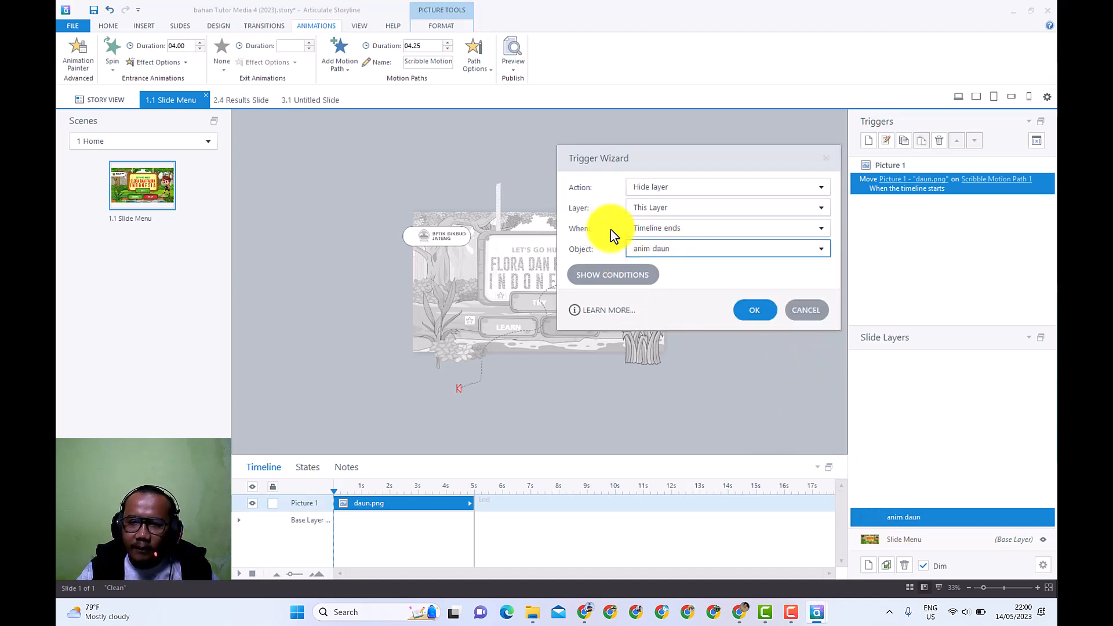
pyautogui.click(754, 311)
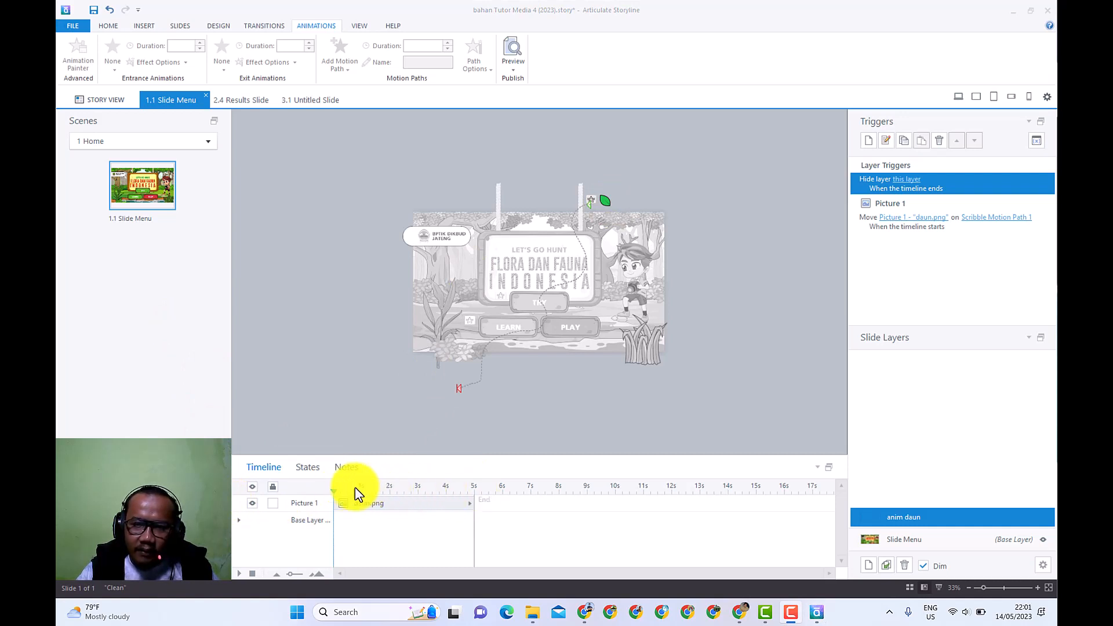
# Add a second layer trigger that shows the anim daun layer when the anim daun timeline ends
pyautogui.moveTo(339, 491); pyautogui.dragTo(474, 492)
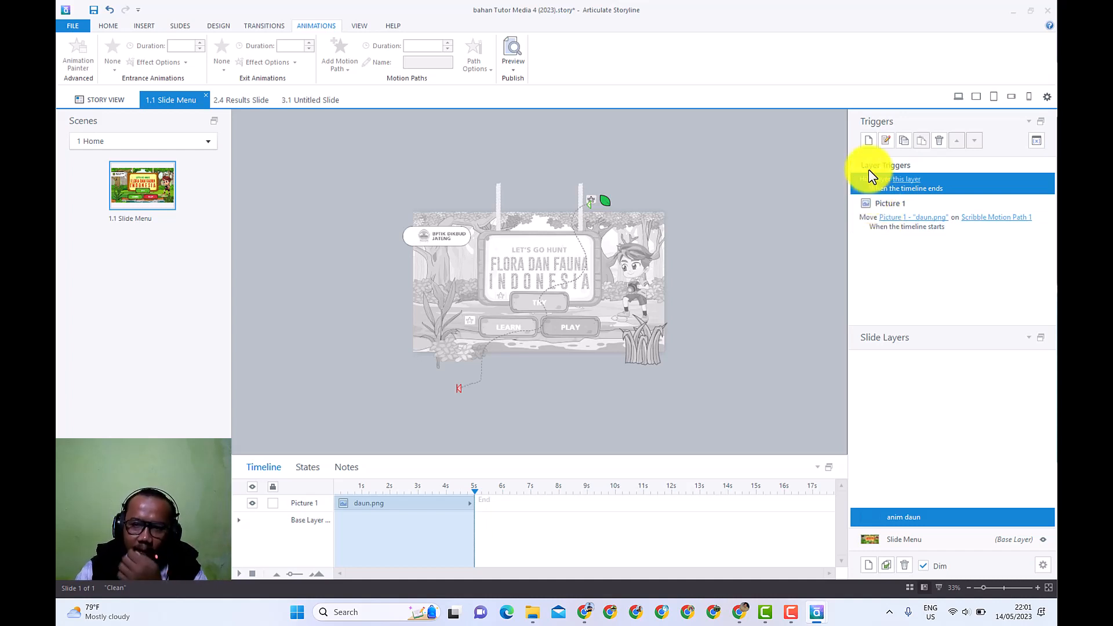
pyautogui.click(867, 142)
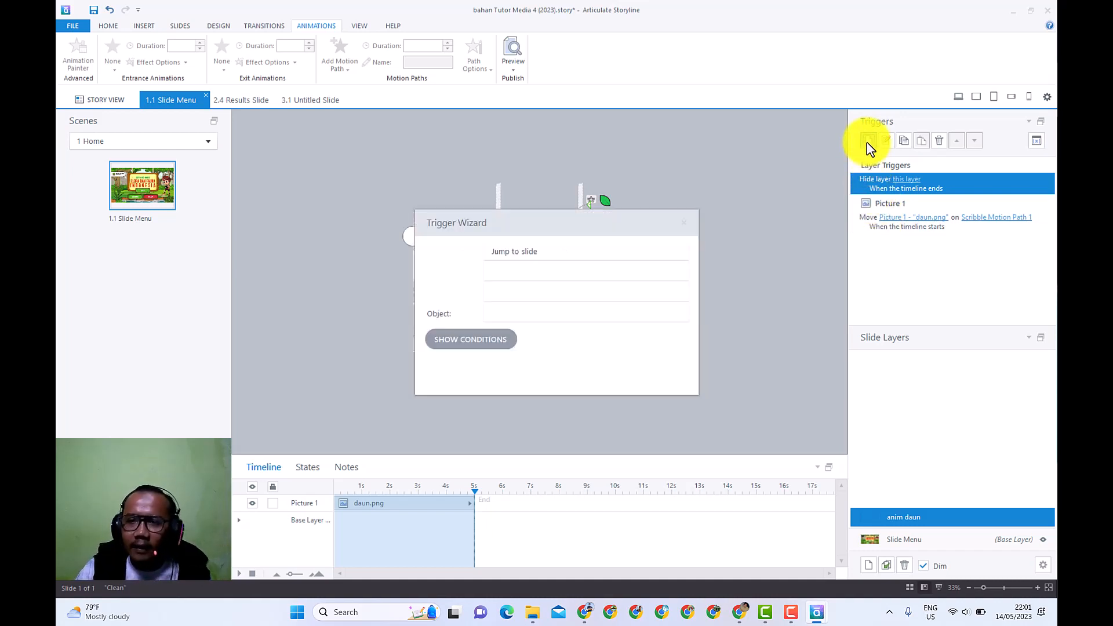
pyautogui.click(541, 249)
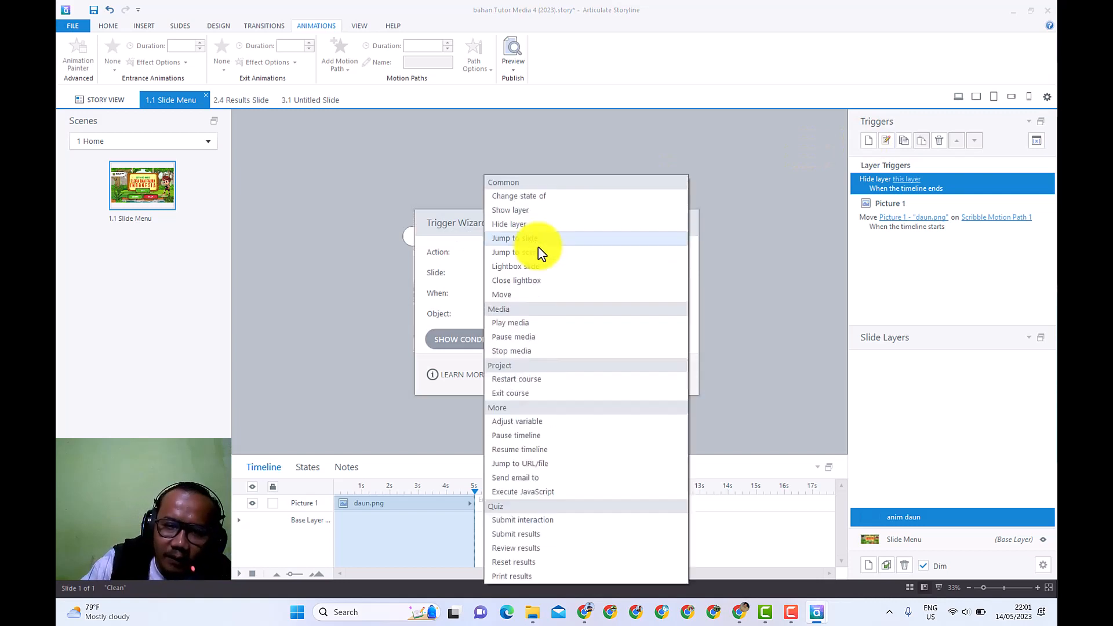
pyautogui.click(545, 214)
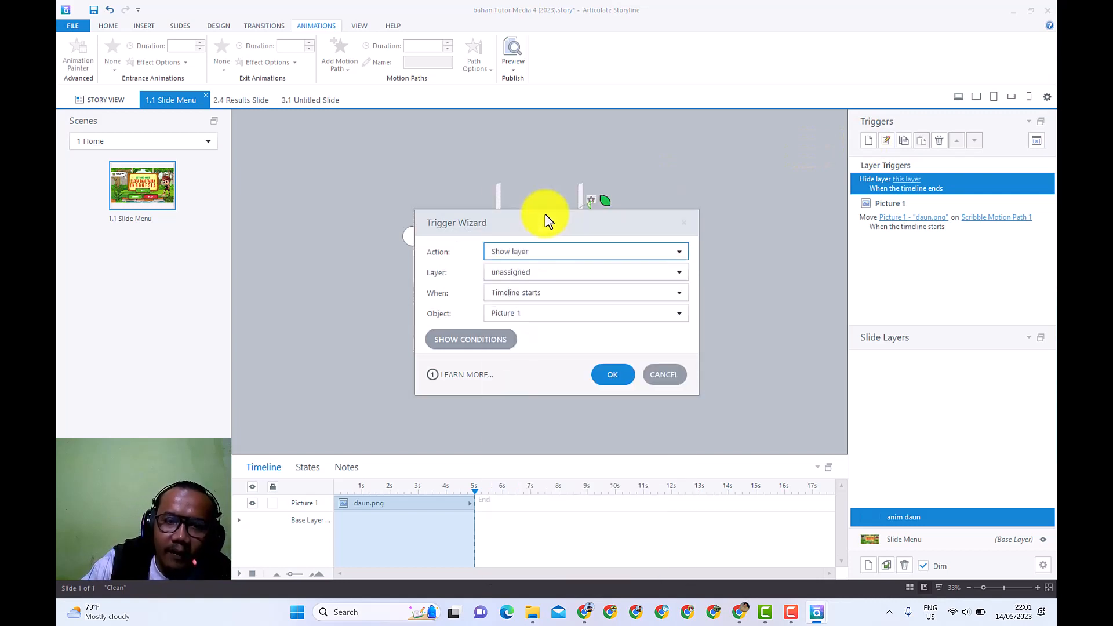
pyautogui.click(540, 281)
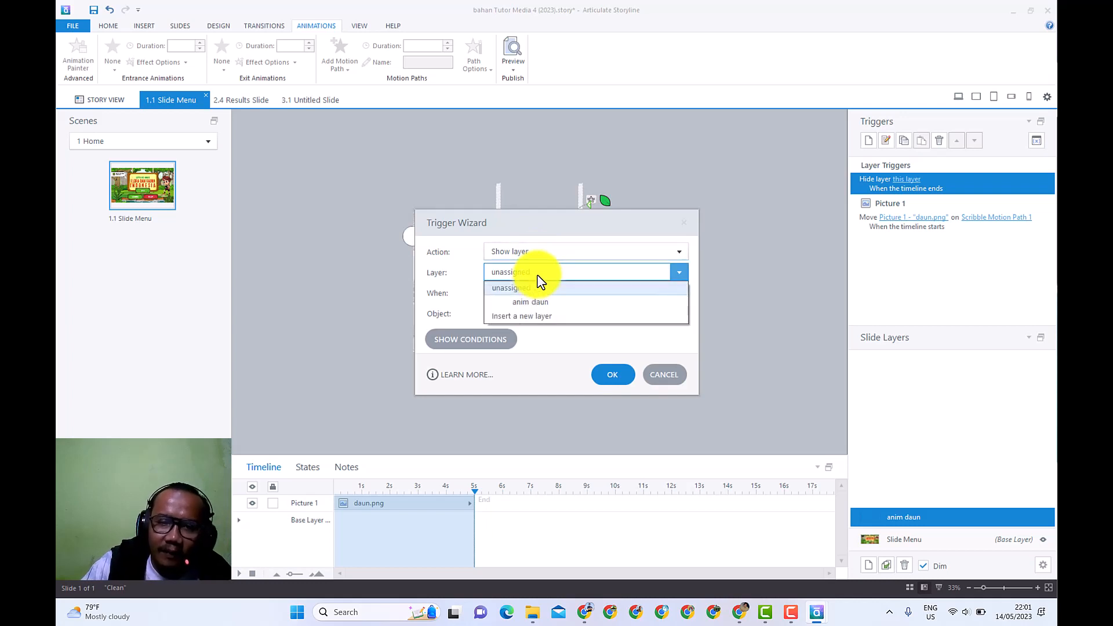
pyautogui.click(552, 304)
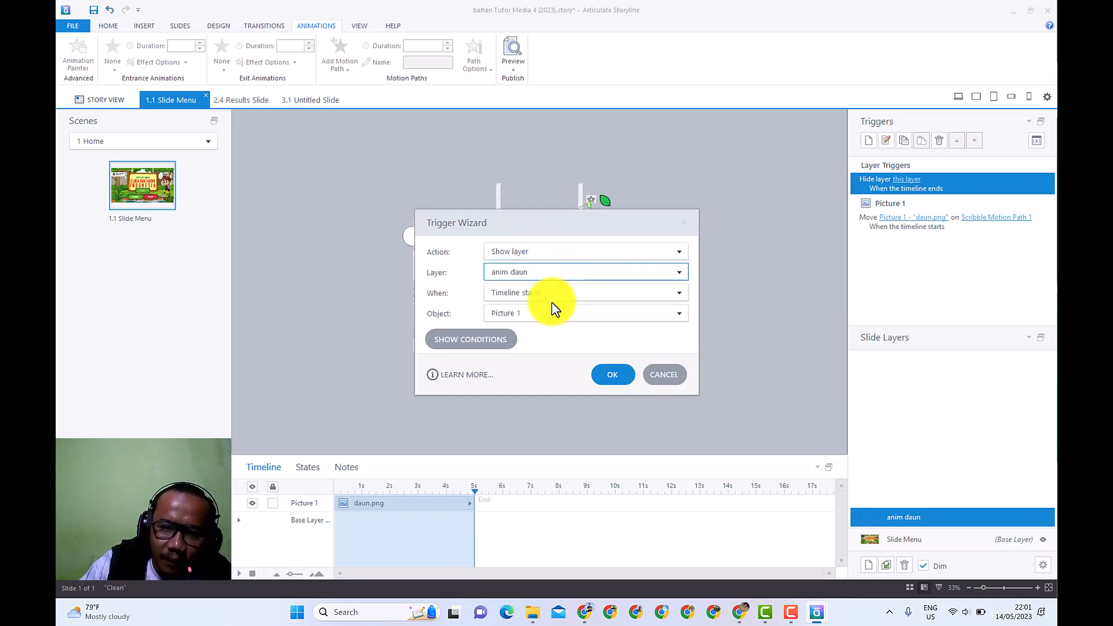
pyautogui.click(513, 299)
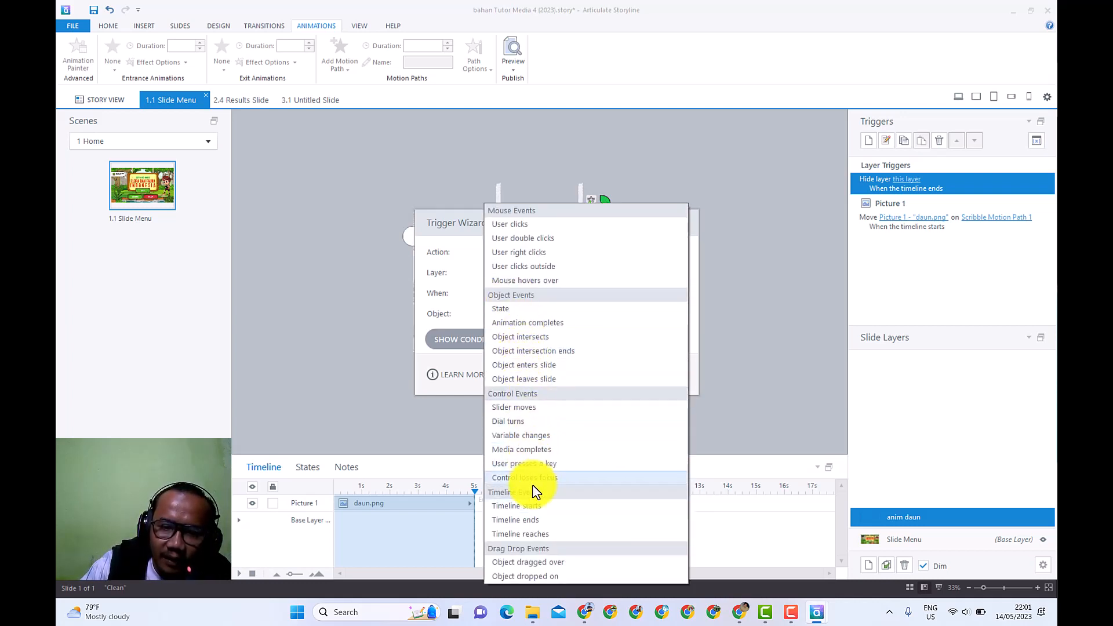
pyautogui.click(542, 525)
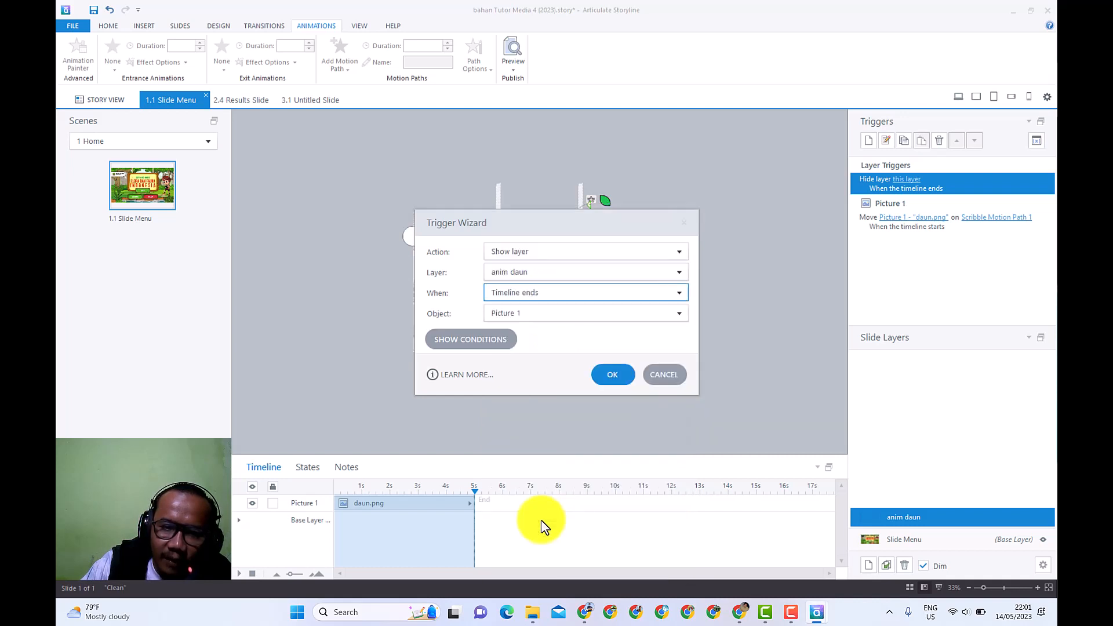
pyautogui.click(548, 313)
pyautogui.click(564, 358)
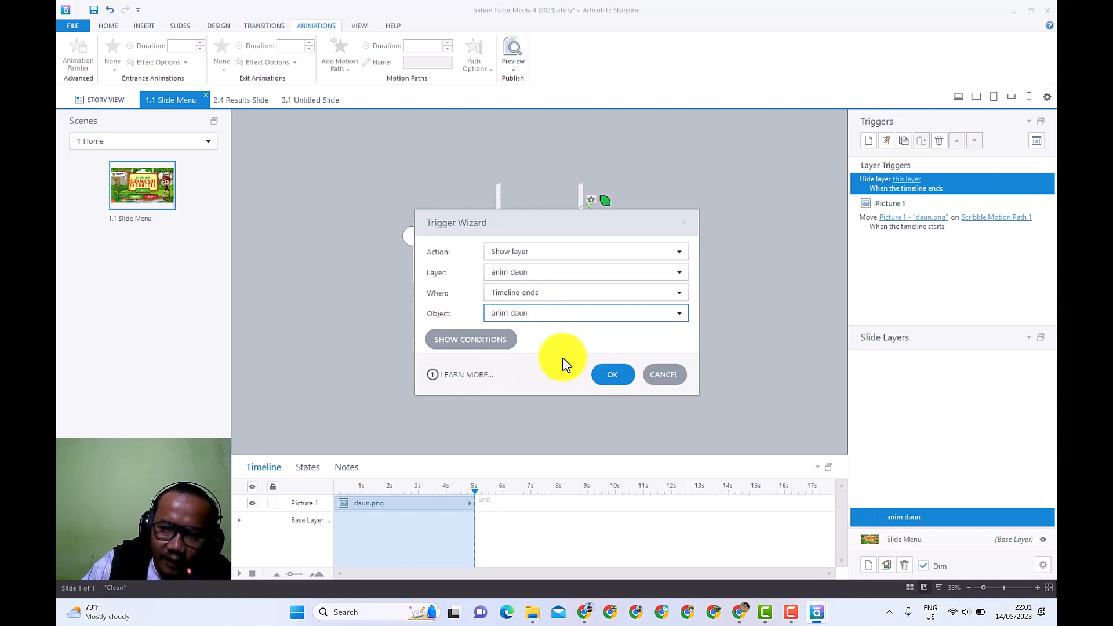
pyautogui.click(614, 374)
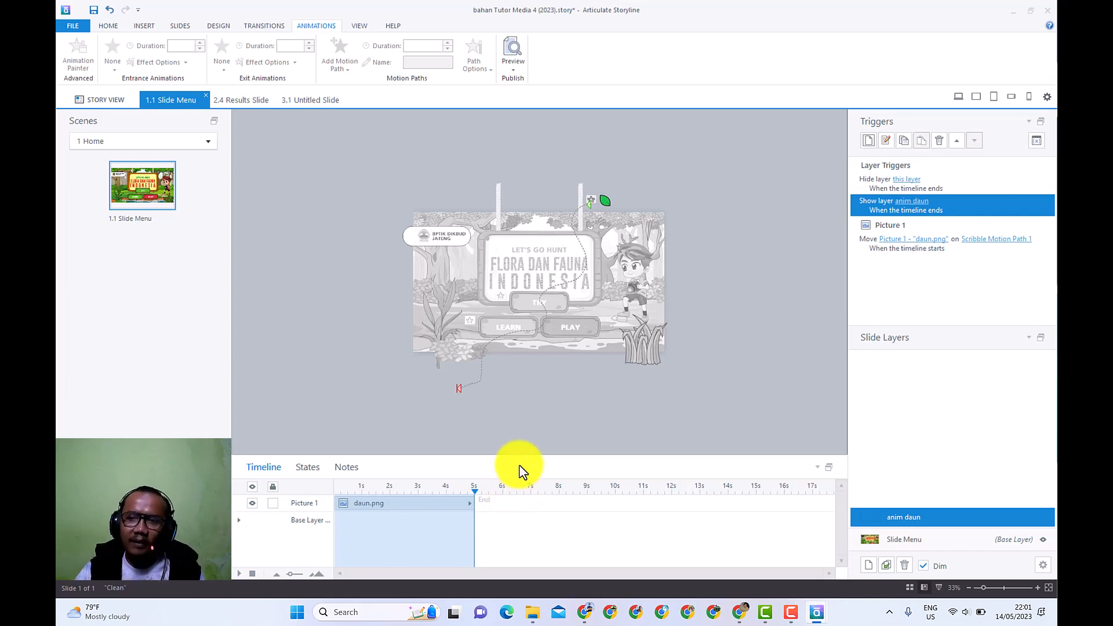
# Preview the slide to check the leaf animation with the hide-layer and show-layer triggers, and close the preview
pyautogui.click(514, 67)
pyautogui.click(541, 84)
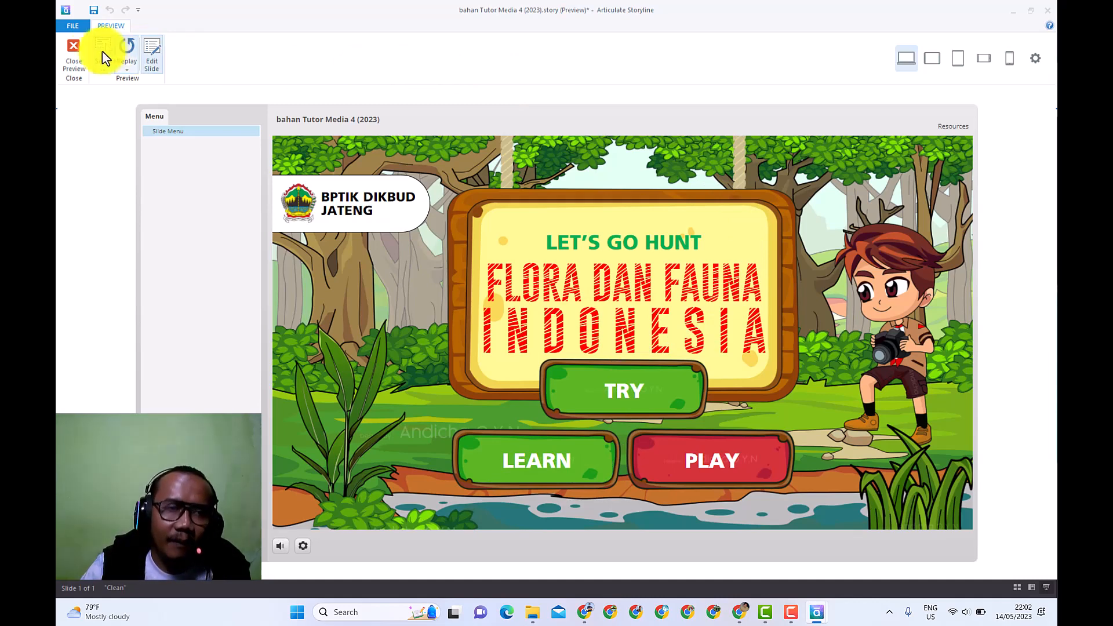
pyautogui.click(74, 49)
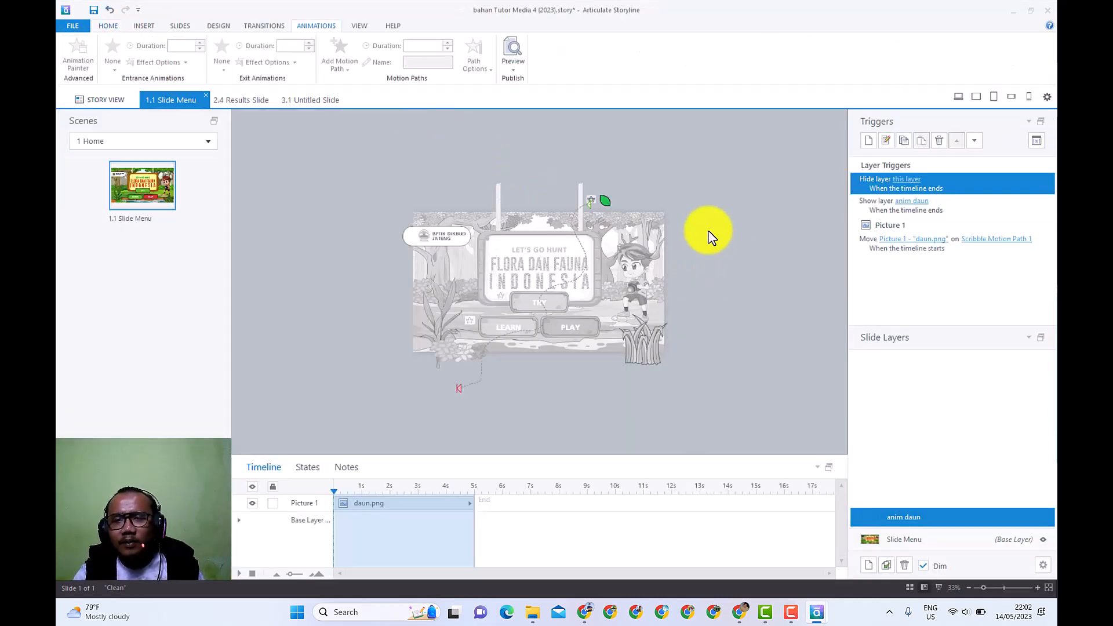
# Shift the leaf slightly right above the slide, and place a duplicate of it above the slide's upper-left area
pyautogui.click(605, 200)
pyautogui.moveTo(604, 200); pyautogui.dragTo(634, 198)
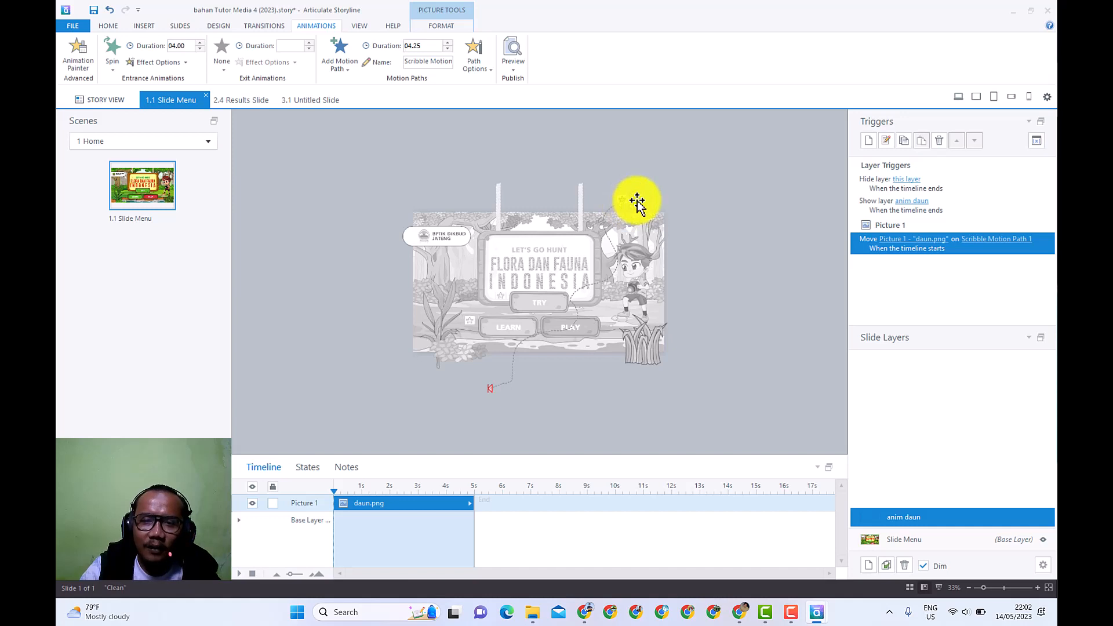
pyautogui.moveTo(637, 201); pyautogui.dragTo(463, 199)
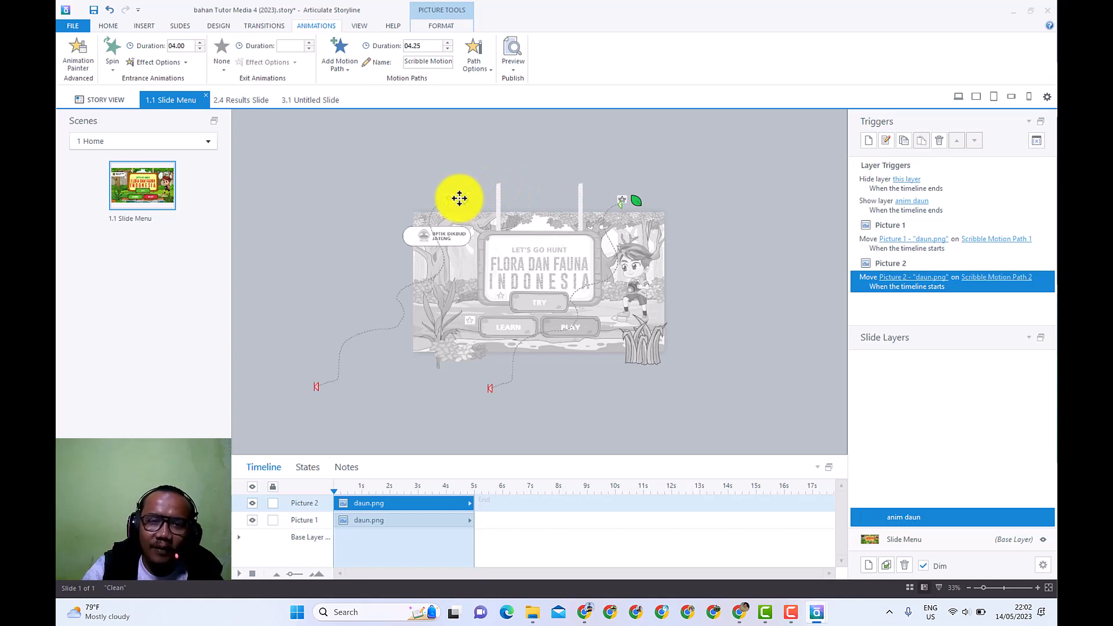
# Flip the duplicated leaf above the slide's upper-left area horizontally
pyautogui.click(443, 26)
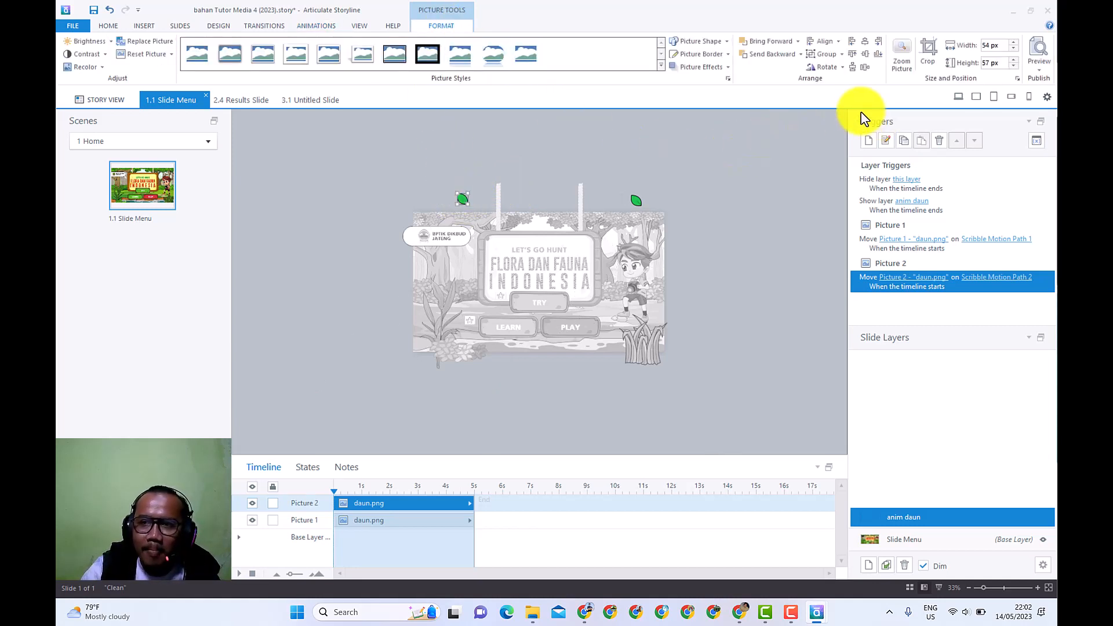
pyautogui.click(828, 66)
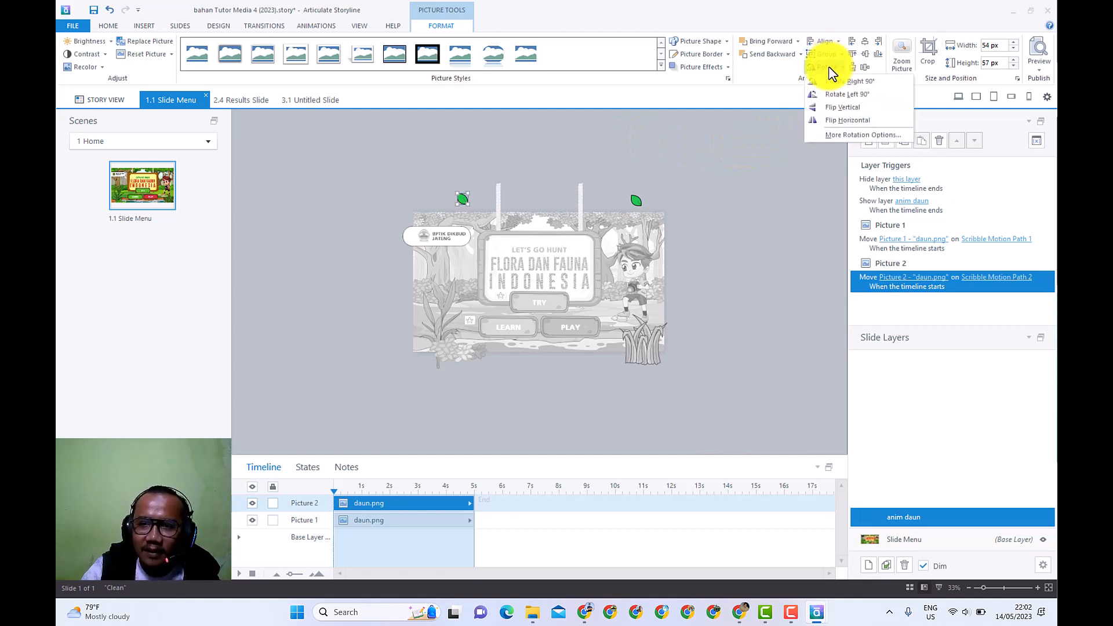
pyautogui.click(847, 120)
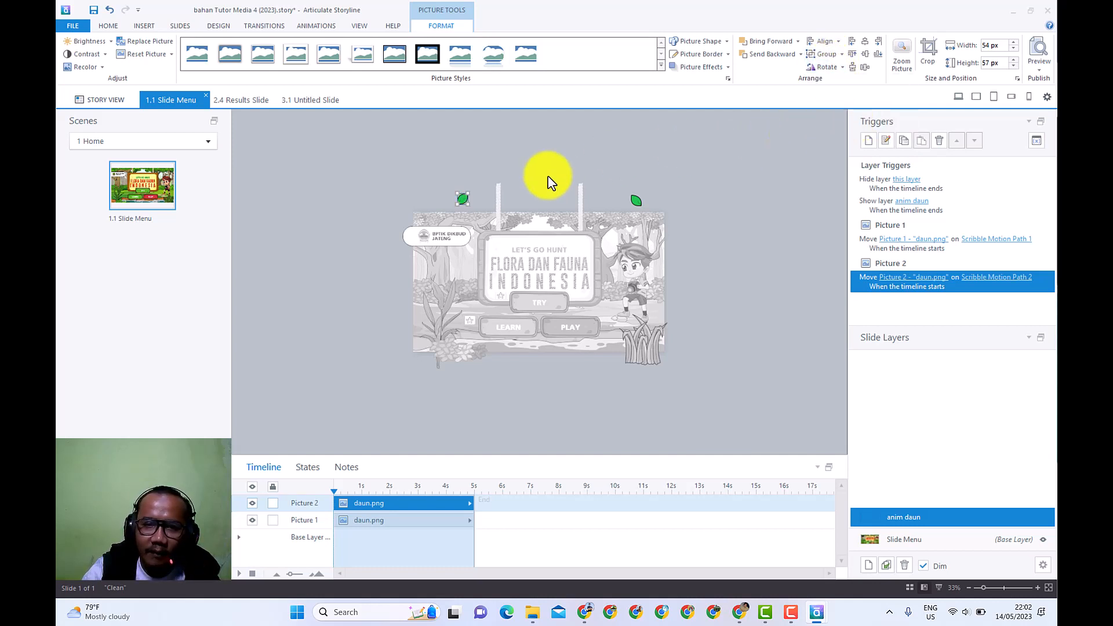
pyautogui.click(481, 190)
pyautogui.click(460, 201)
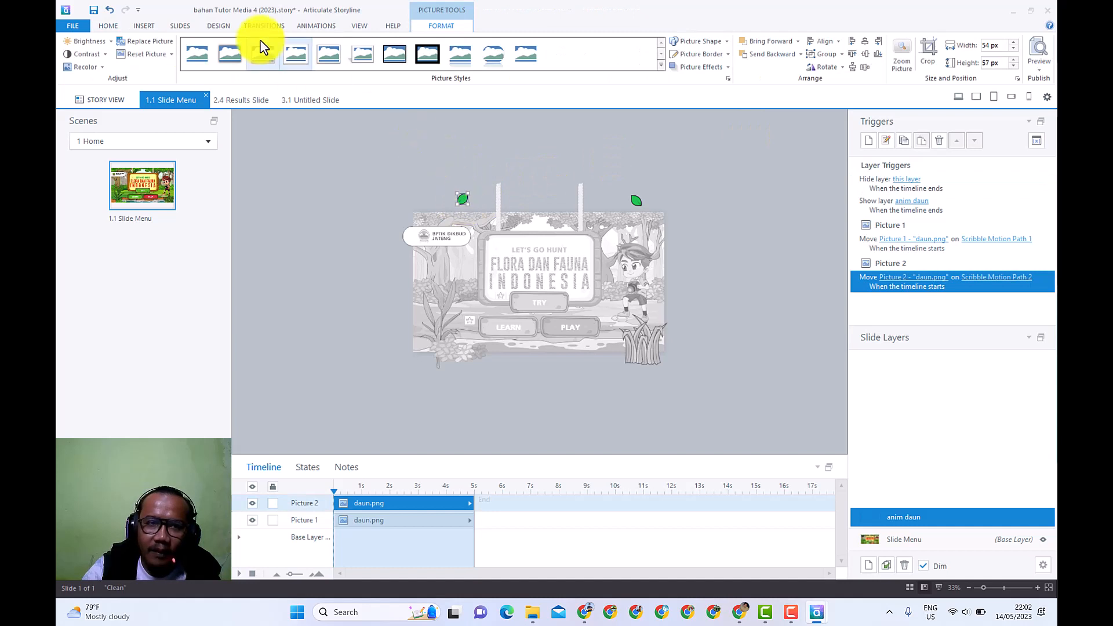
# Mirror the duplicated leaf's motion path horizontally by stretching it across its start, so it ends below the slide's lower-right corner
pyautogui.click(314, 27)
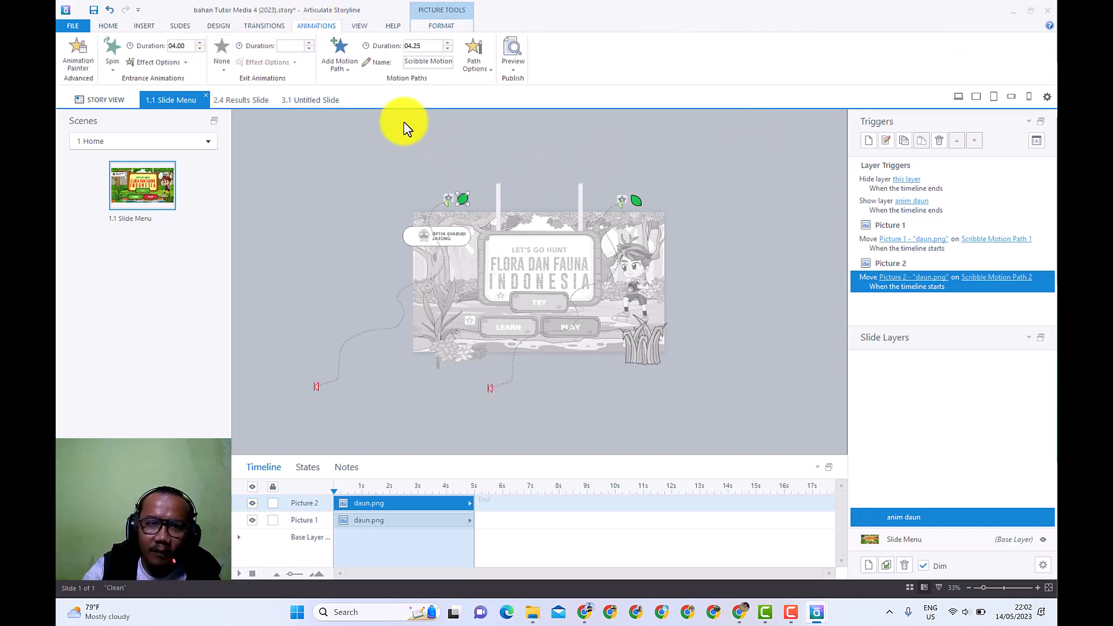
pyautogui.click(435, 204)
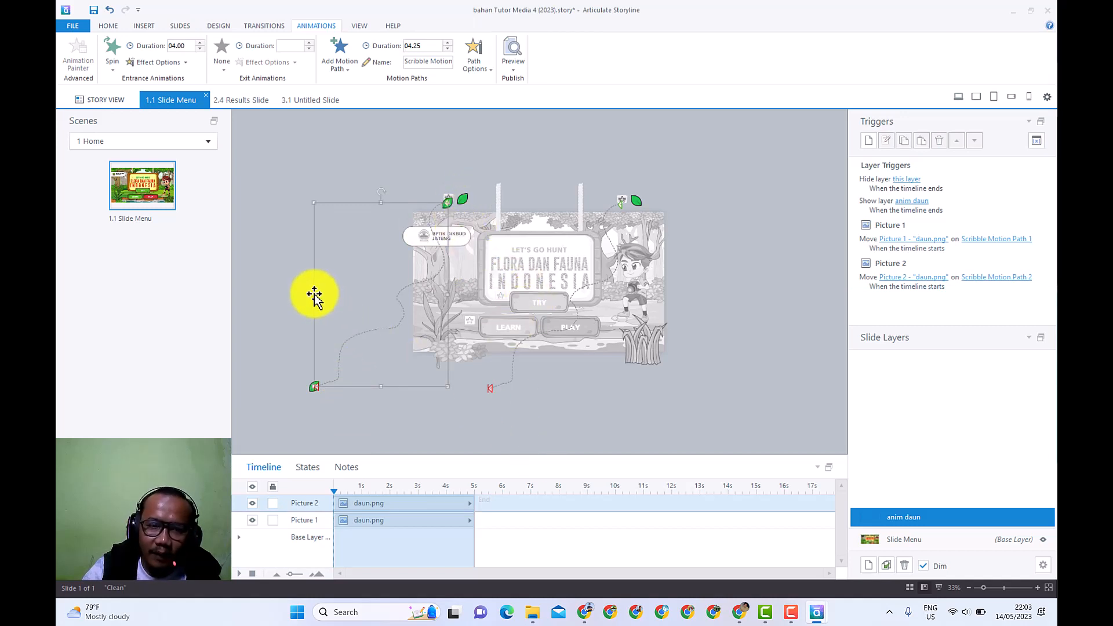
pyautogui.moveTo(313, 296); pyautogui.dragTo(664, 342)
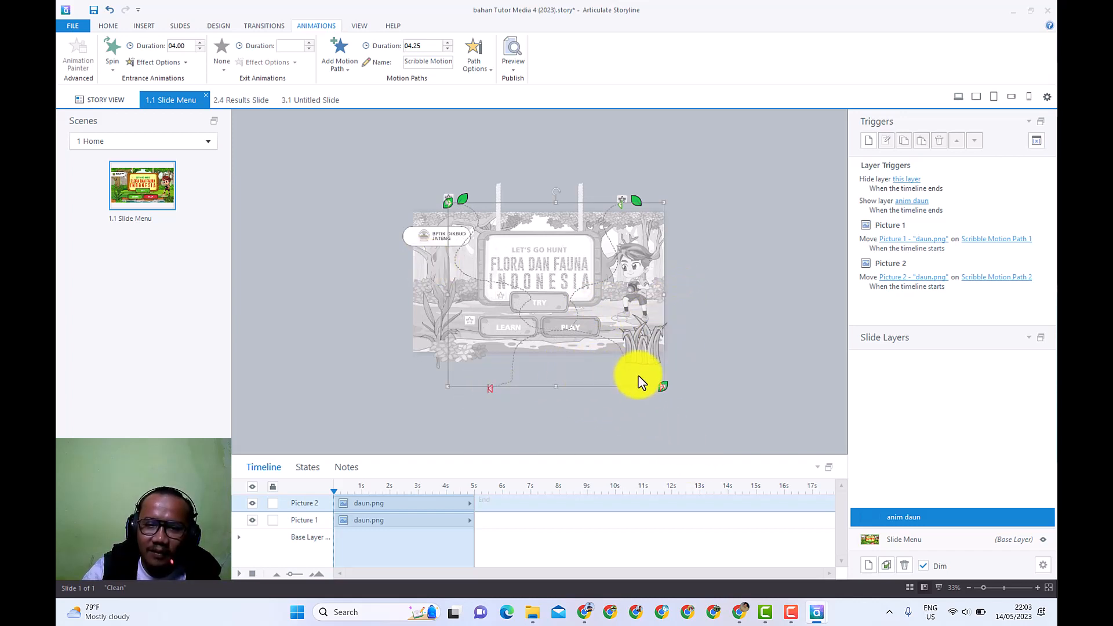
# Move the duplicated leaf together with its motion path further left, just outside the slide's upper-left corner
pyautogui.click(459, 195)
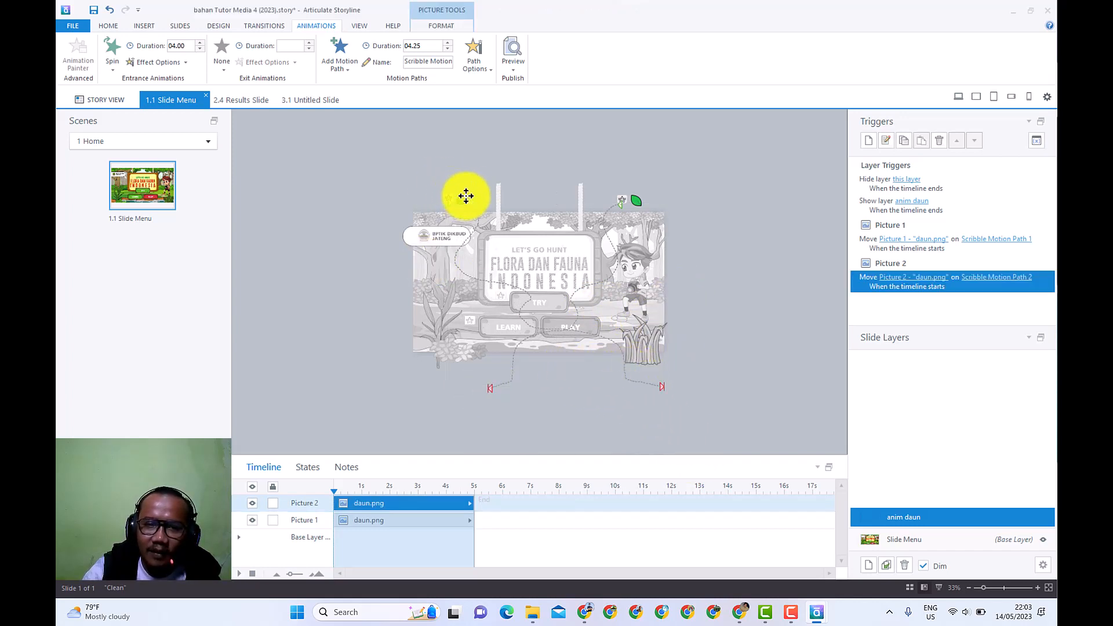
pyautogui.moveTo(420, 196); pyautogui.dragTo(421, 200)
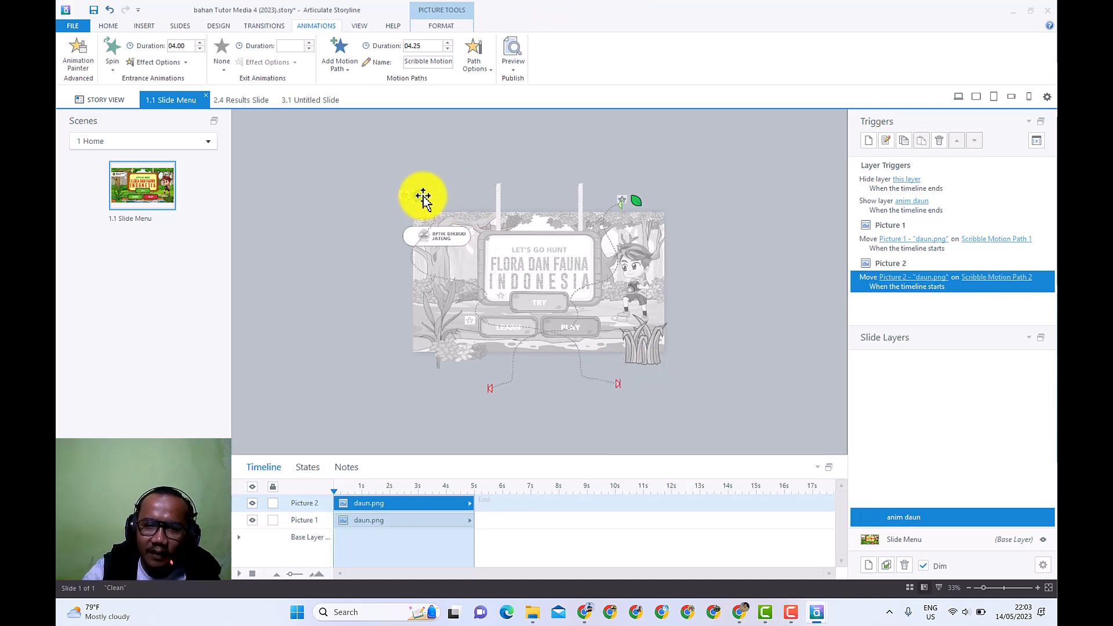
pyautogui.moveTo(415, 195); pyautogui.dragTo(414, 197)
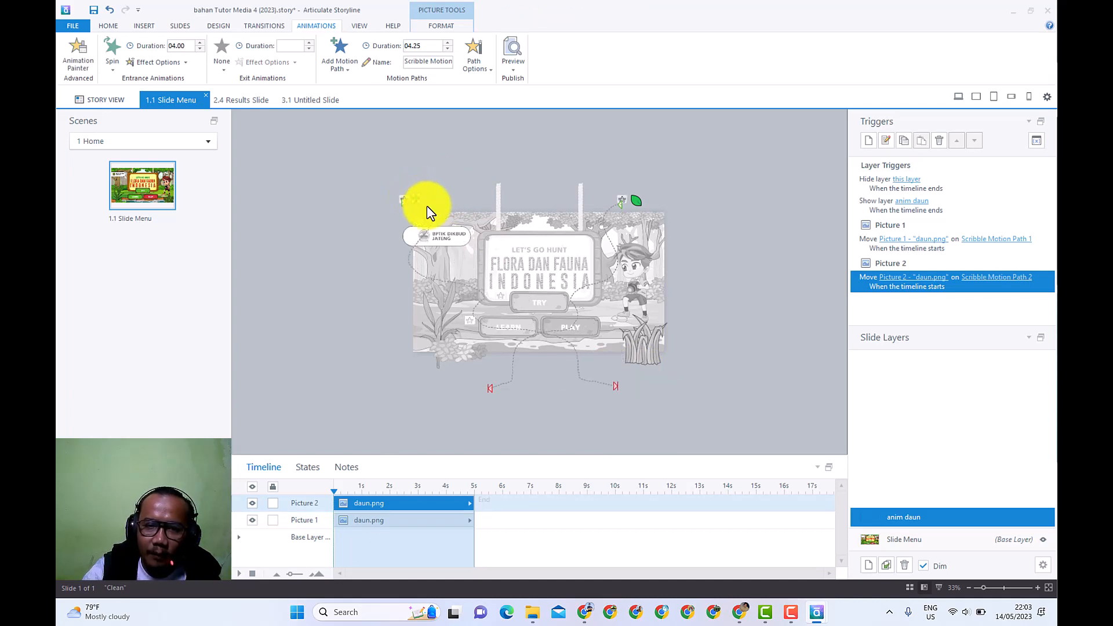
pyautogui.hotkey('ctrl', 'z')
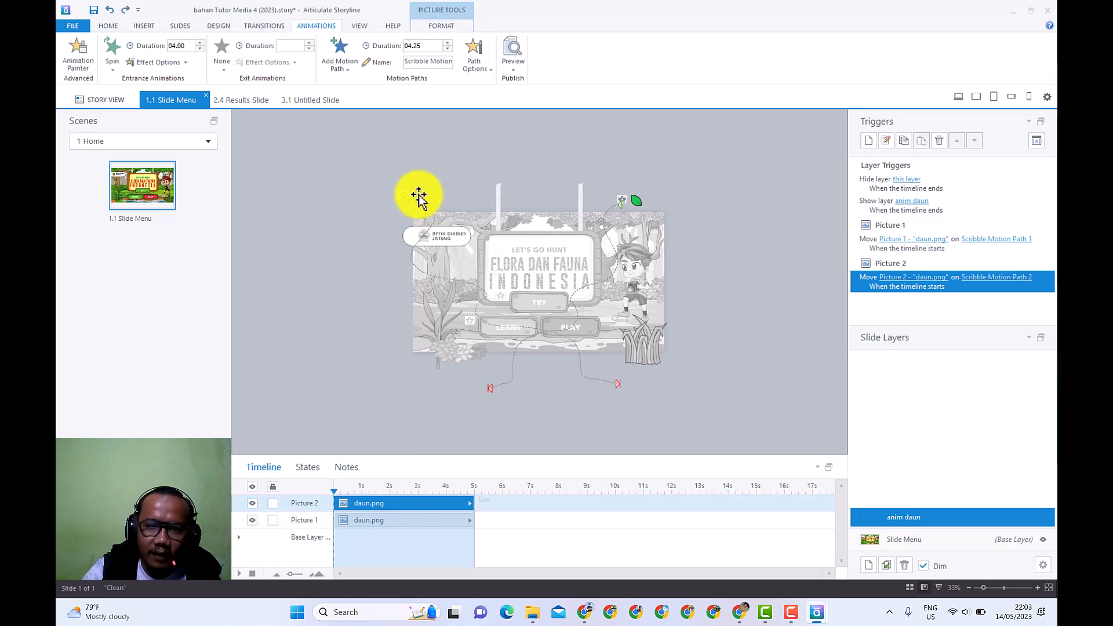
pyautogui.moveTo(413, 195); pyautogui.dragTo(397, 192)
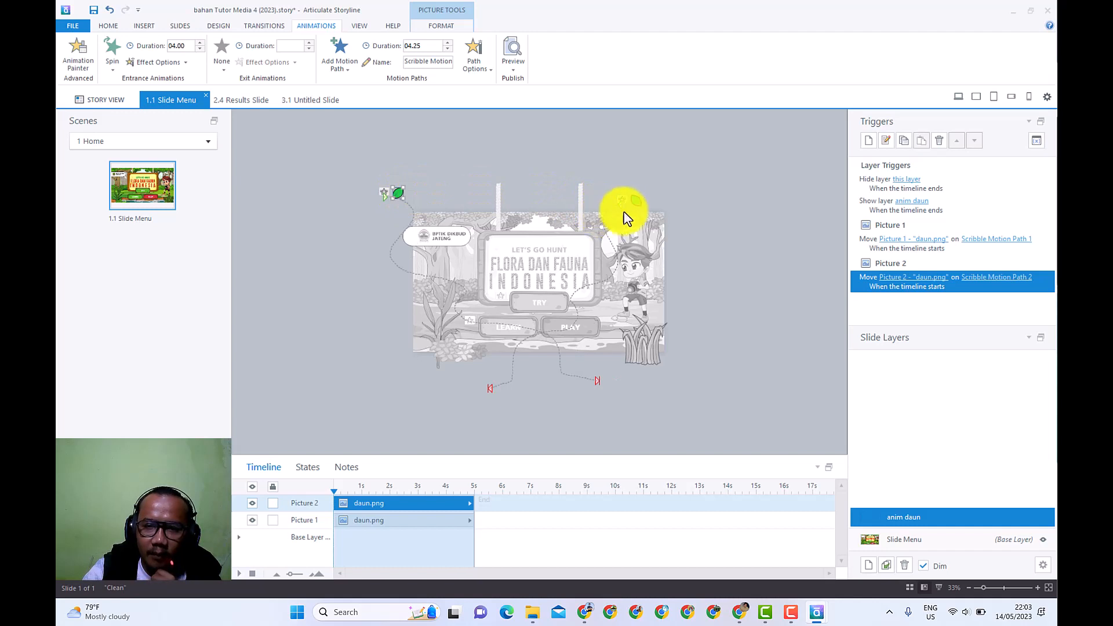
# Narrow the motion path of the leaf above the slide's upper-right area so it ends below the slide's centre
pyautogui.click(637, 202)
pyautogui.click(603, 218)
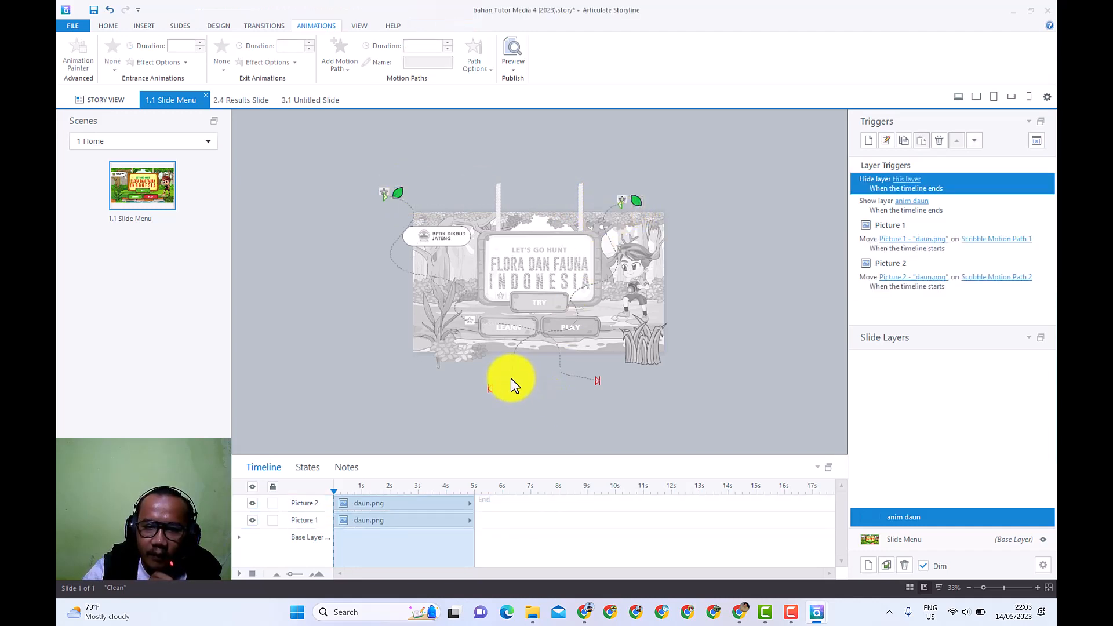
pyautogui.click(636, 201)
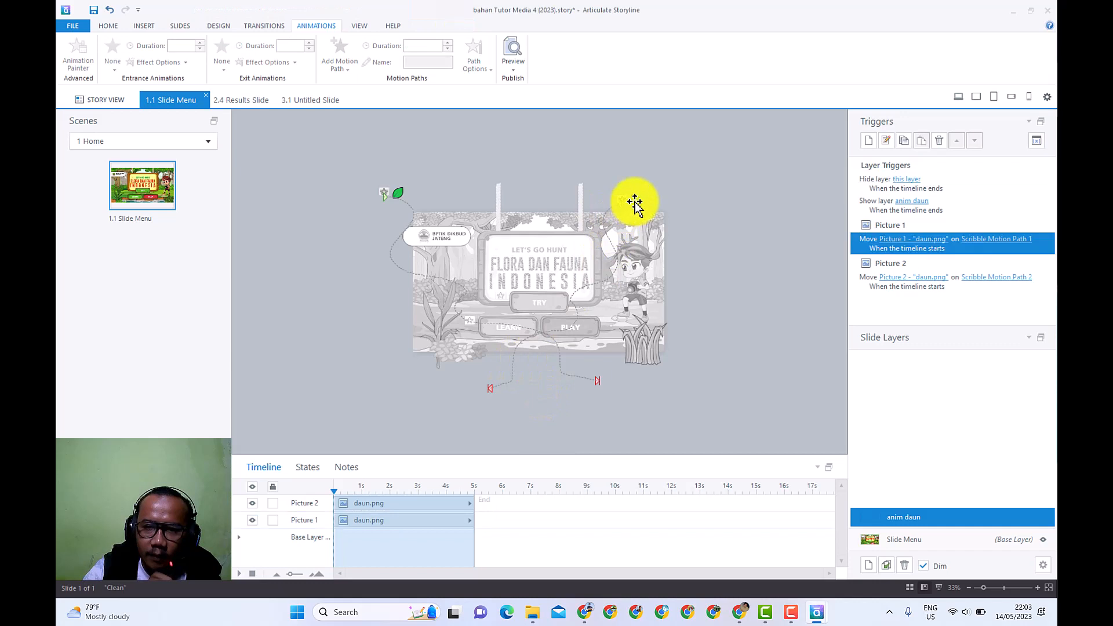
pyautogui.click(491, 389)
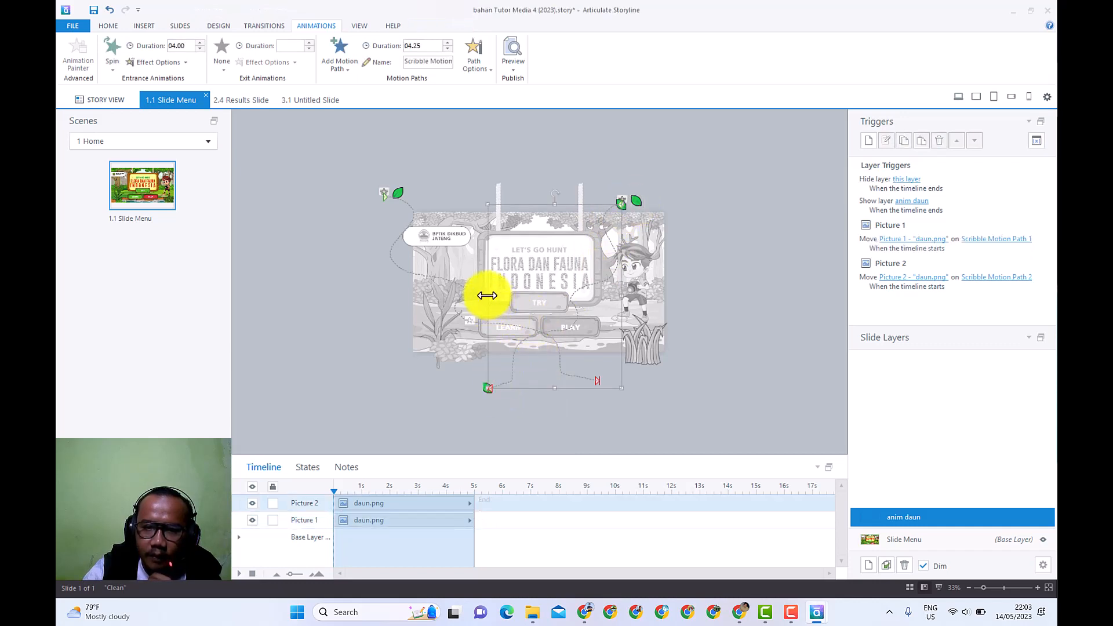
pyautogui.moveTo(487, 295); pyautogui.dragTo(541, 301)
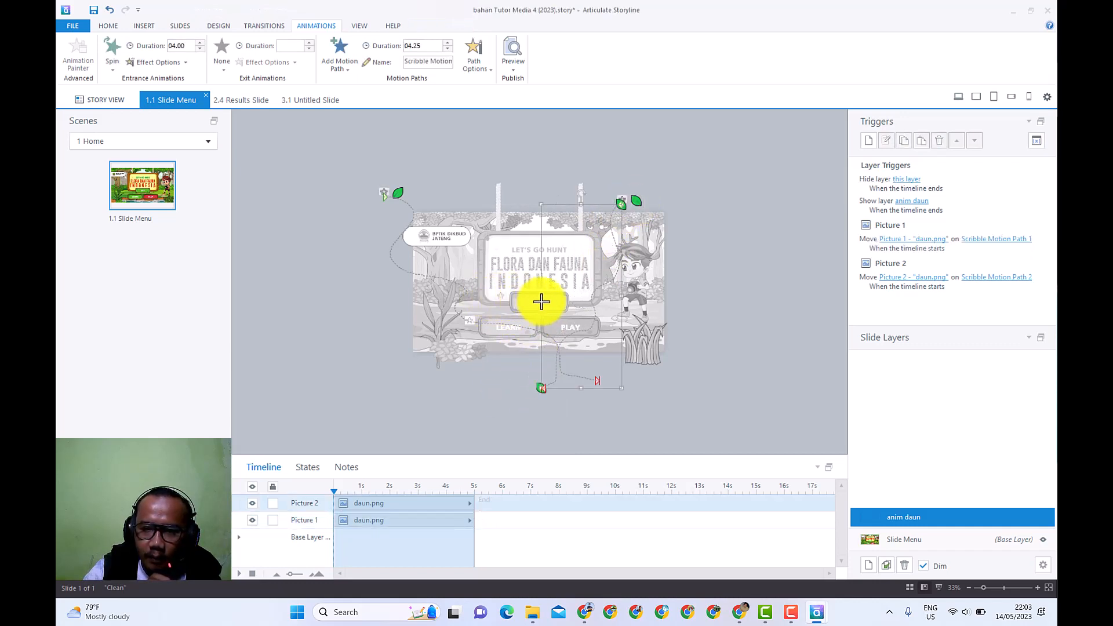
pyautogui.click(669, 380)
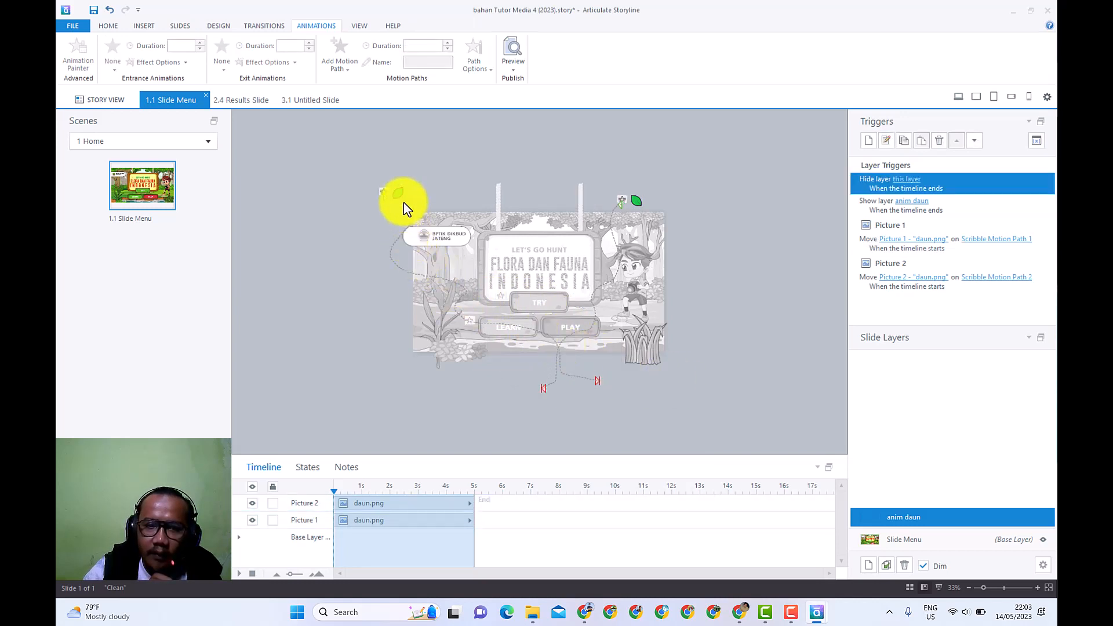
# Stretch the motion path of the upper-left leaf downward so it ends further below the slide
pyautogui.click(401, 198)
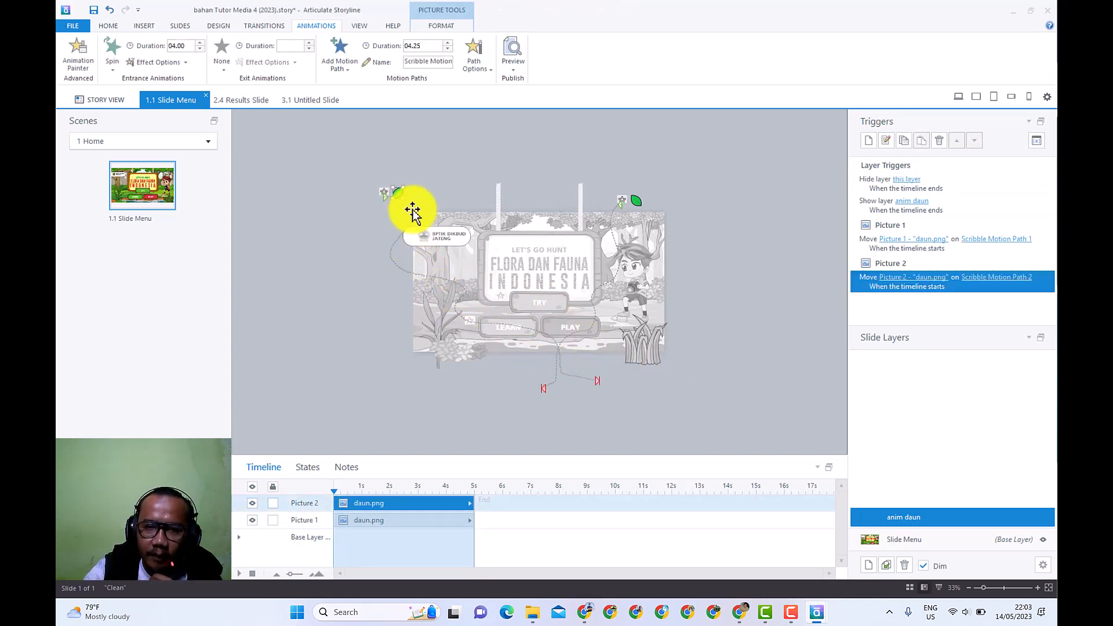
pyautogui.click(592, 382)
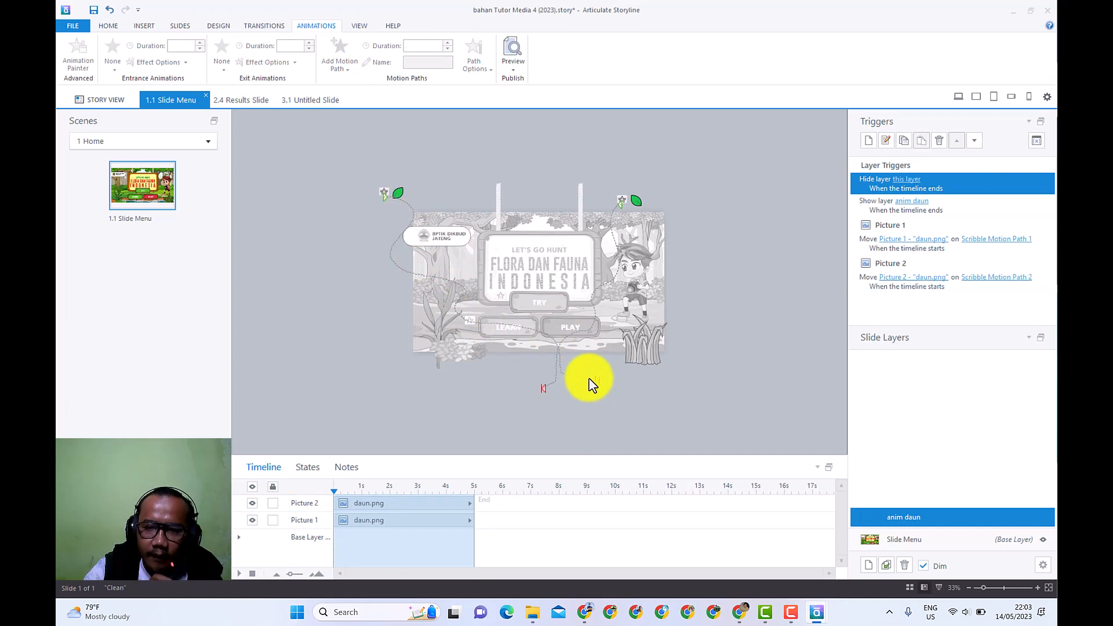
pyautogui.click(588, 380)
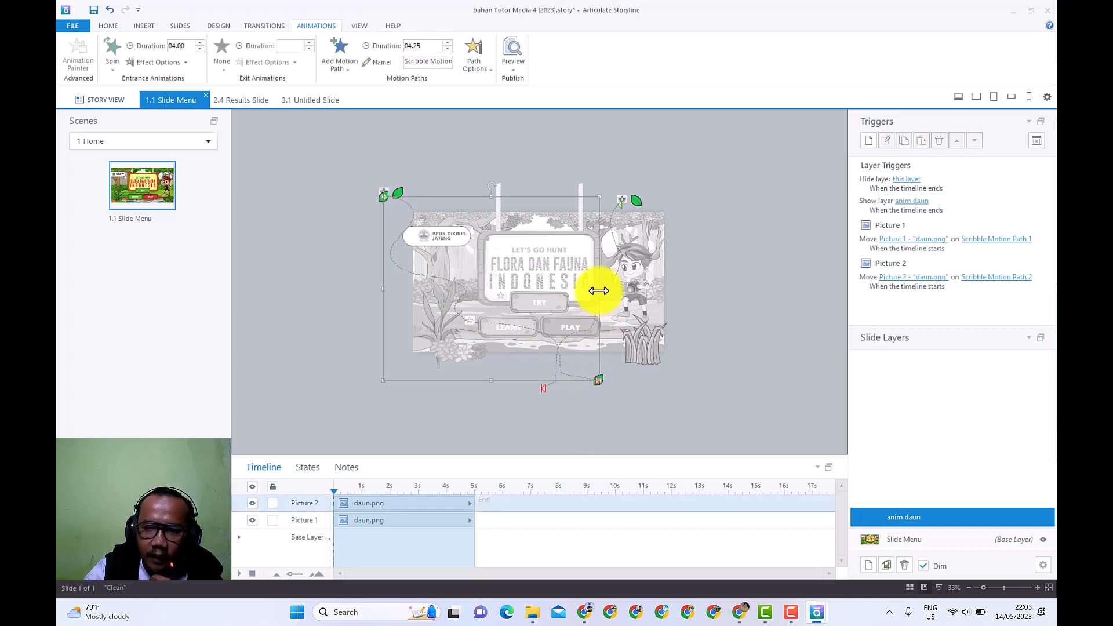
pyautogui.moveTo(491, 380); pyautogui.dragTo(487, 402)
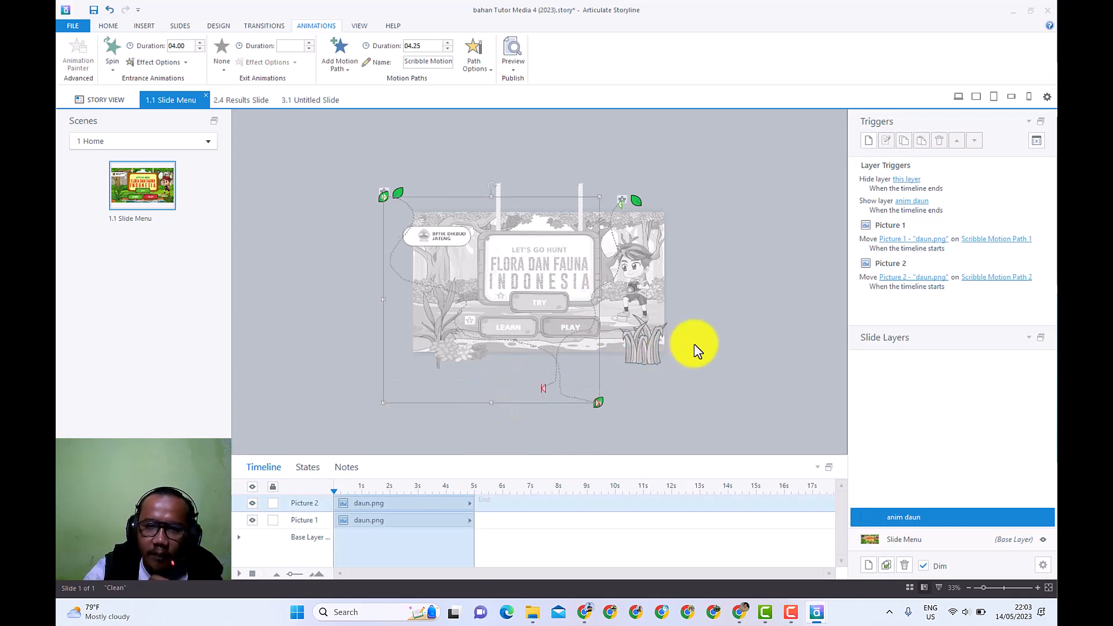
pyautogui.click(737, 274)
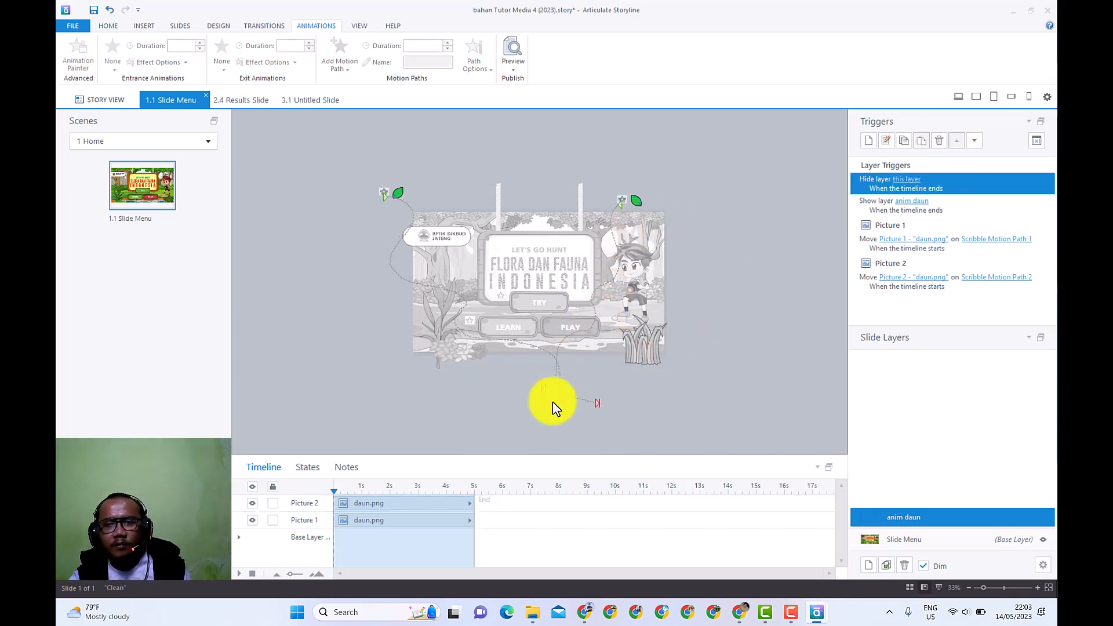
# Preview the slide to check both leaves falling along their motion paths, and close the preview
pyautogui.click(512, 73)
pyautogui.click(534, 81)
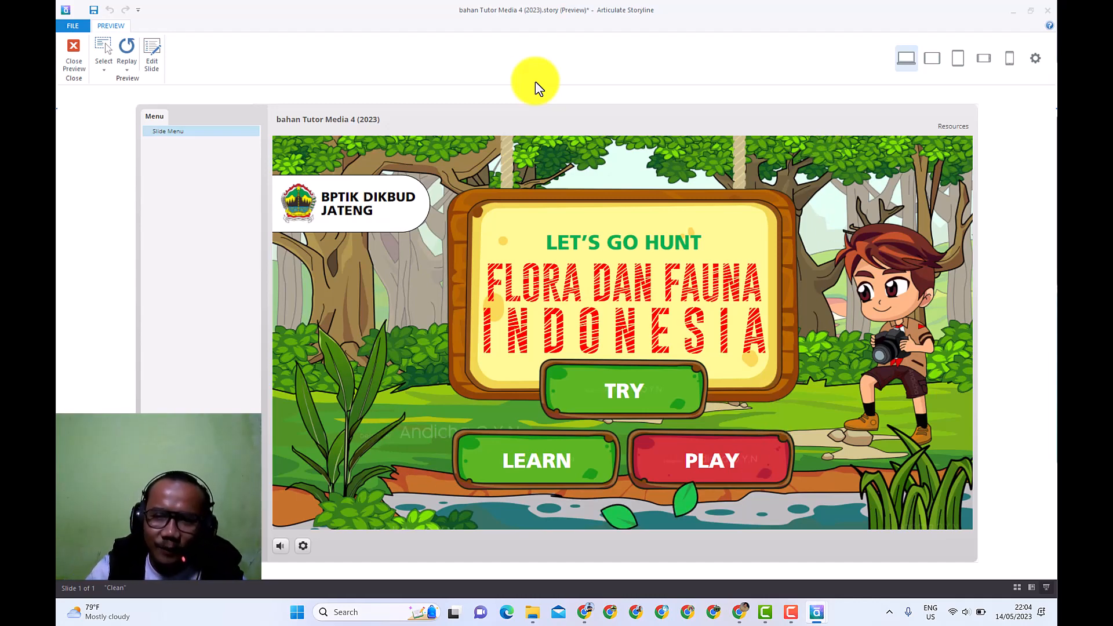
pyautogui.click(74, 51)
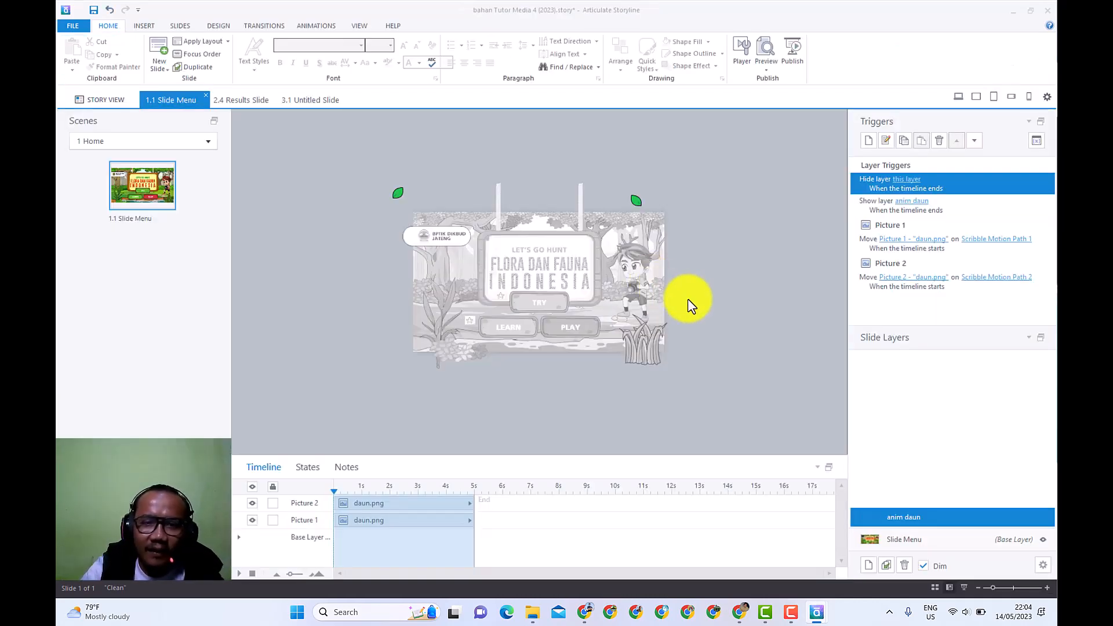
# Set the motion path duration of the upper-left leaf to 6.25 seconds
pyautogui.click(396, 190)
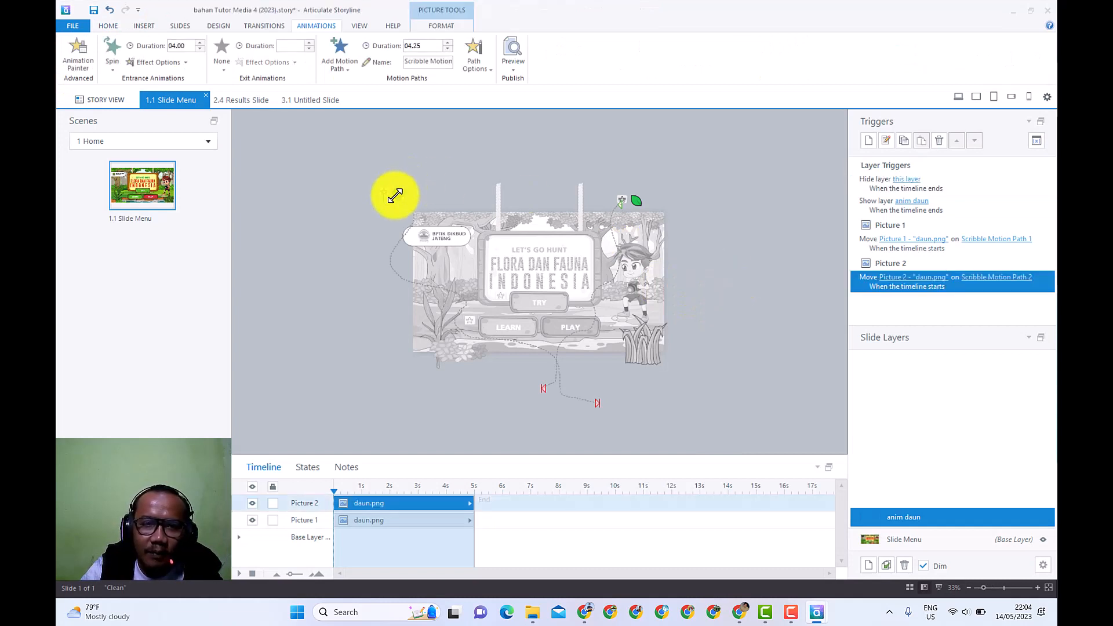
pyautogui.click(446, 45)
pyautogui.click(446, 45)
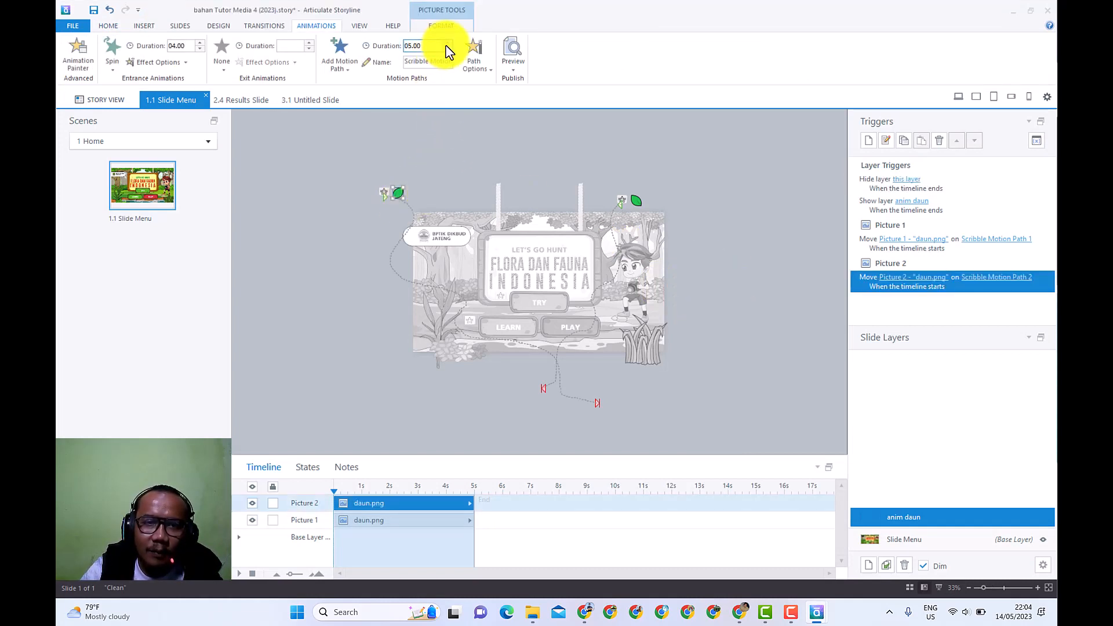
pyautogui.click(446, 46)
pyautogui.click(435, 162)
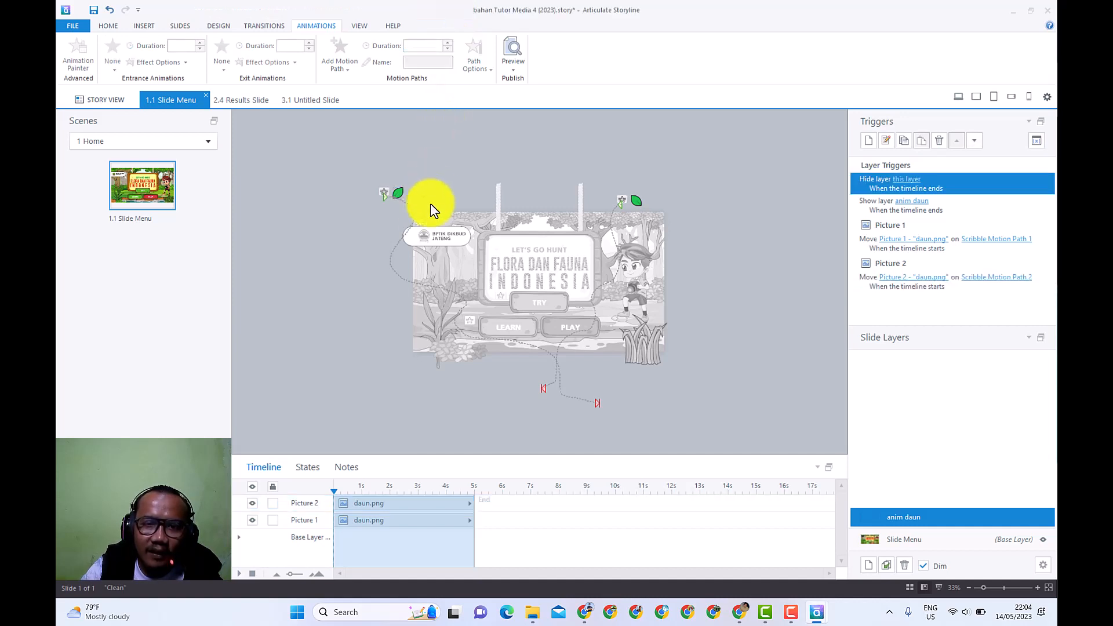
# Narrow the upper-left leaf's motion path so it starts above the slide's left edge, and preview the slide to check the leaf animation
pyautogui.click(391, 254)
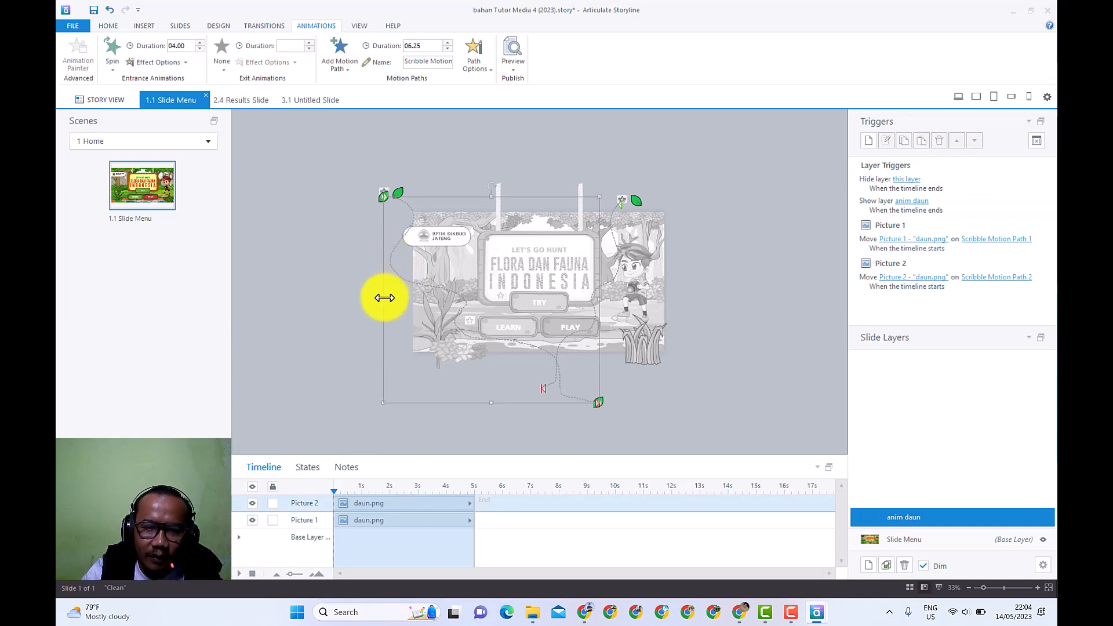
pyautogui.click(390, 297)
pyautogui.click(413, 296)
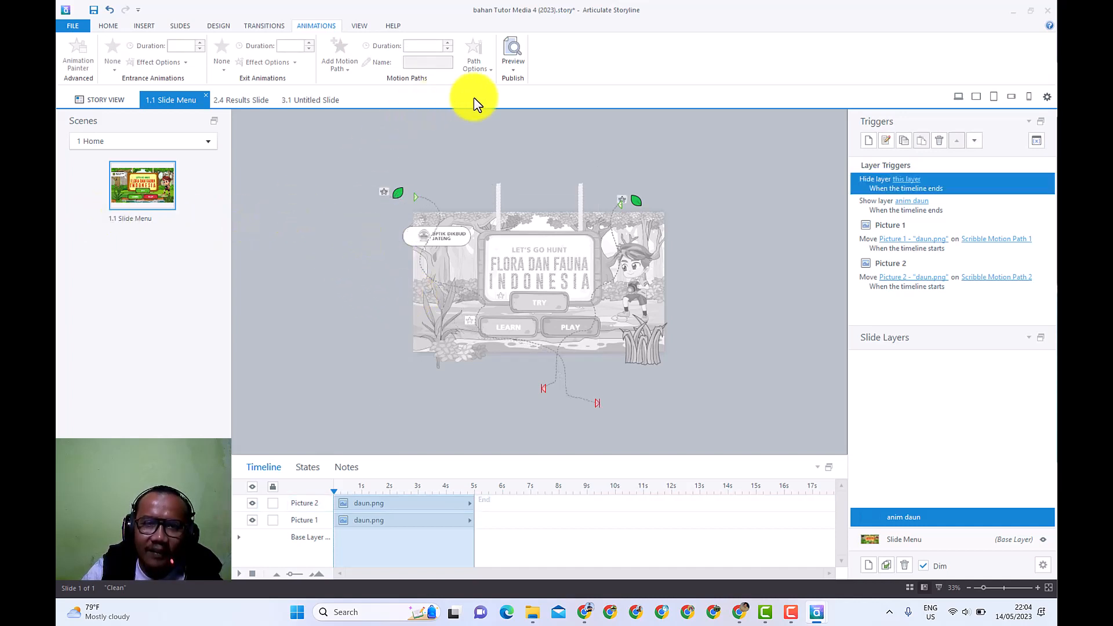
pyautogui.click(531, 80)
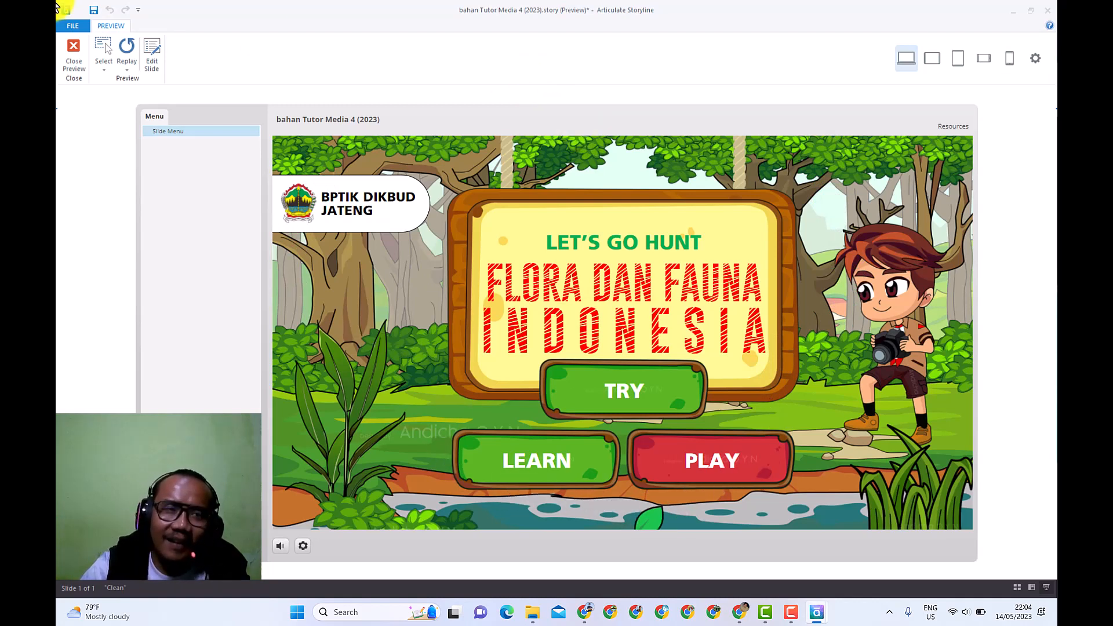
pyautogui.click(69, 68)
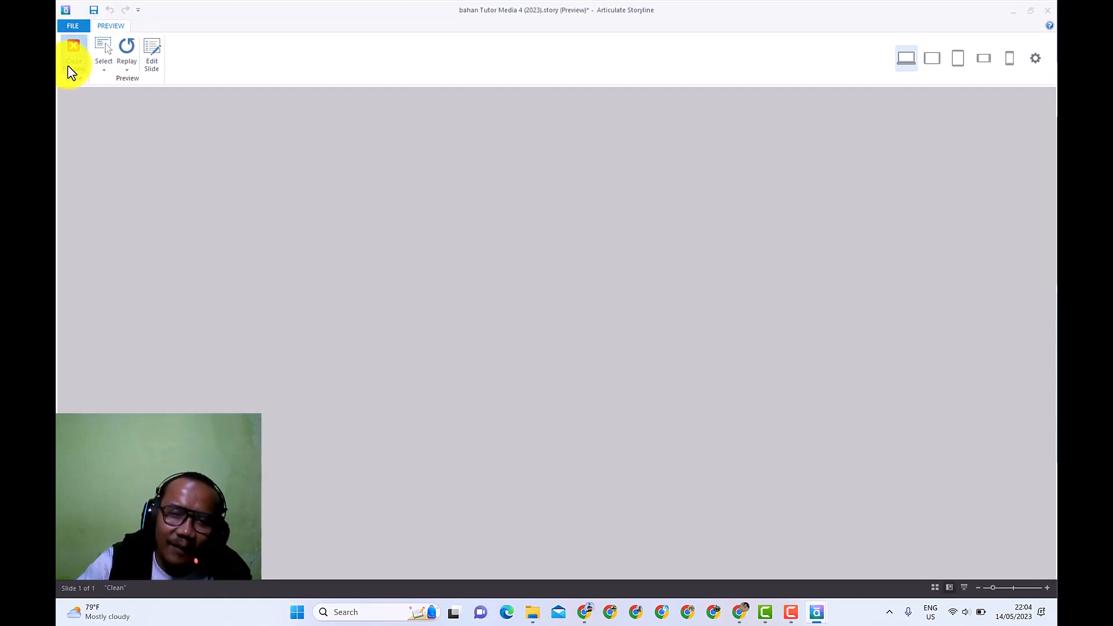